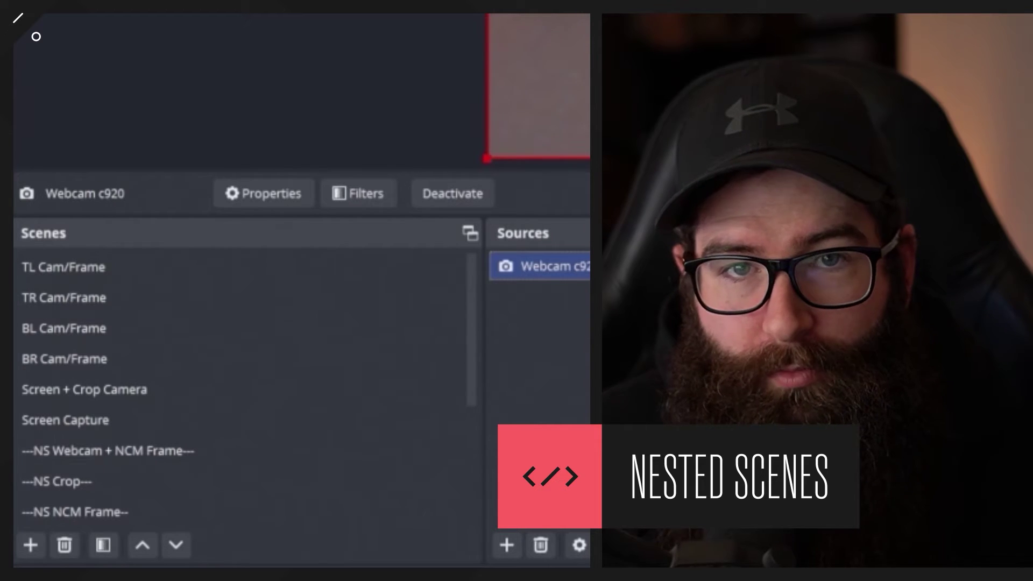
Step: Look through the TL, BL and TR Cam/Frame scenes
click(90, 267)
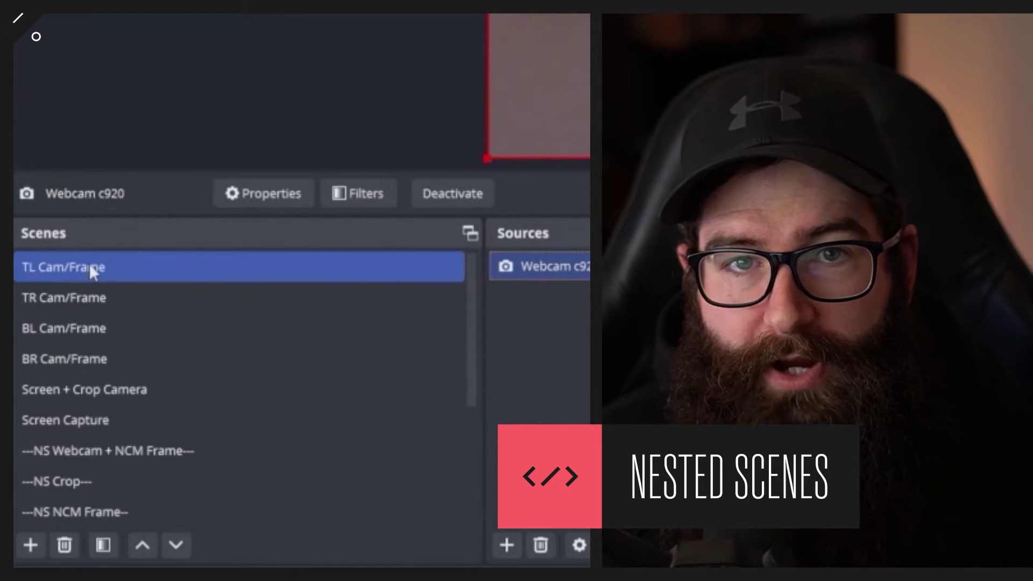
click(97, 329)
click(131, 268)
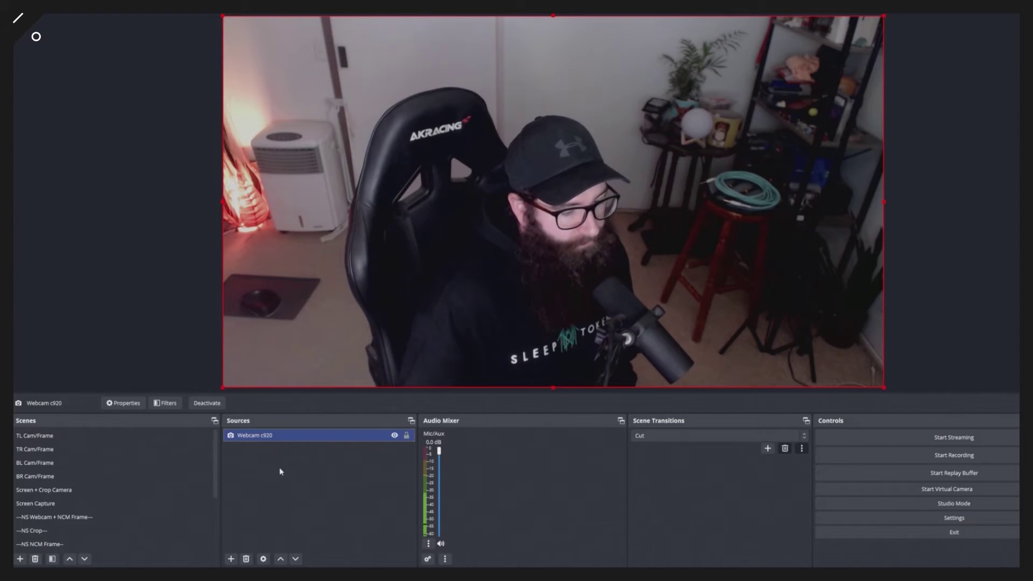
click(154, 456)
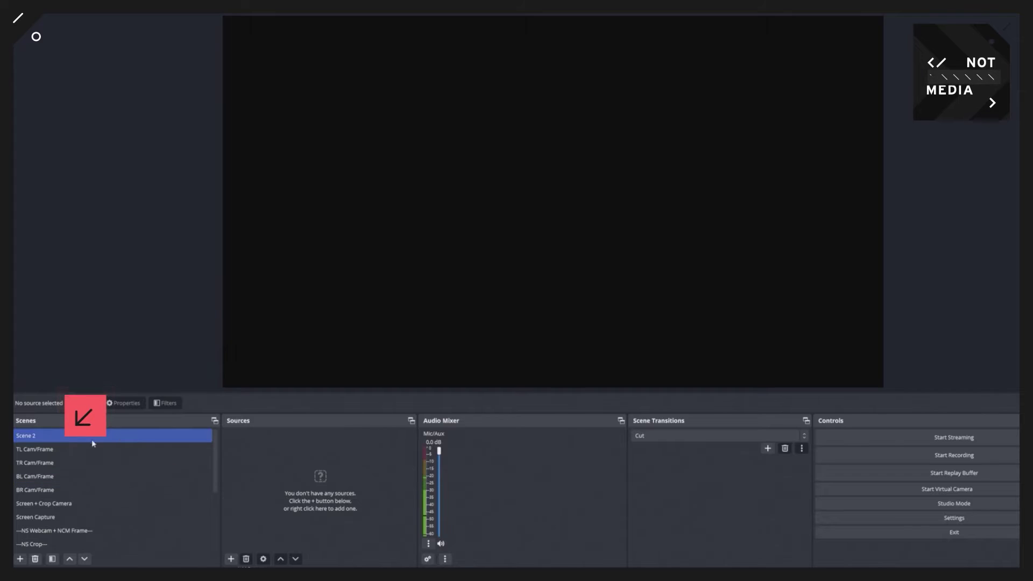
Step: Add a Video Capture Device source and pick HD Pro Webcam C920 as its device
click(234, 559)
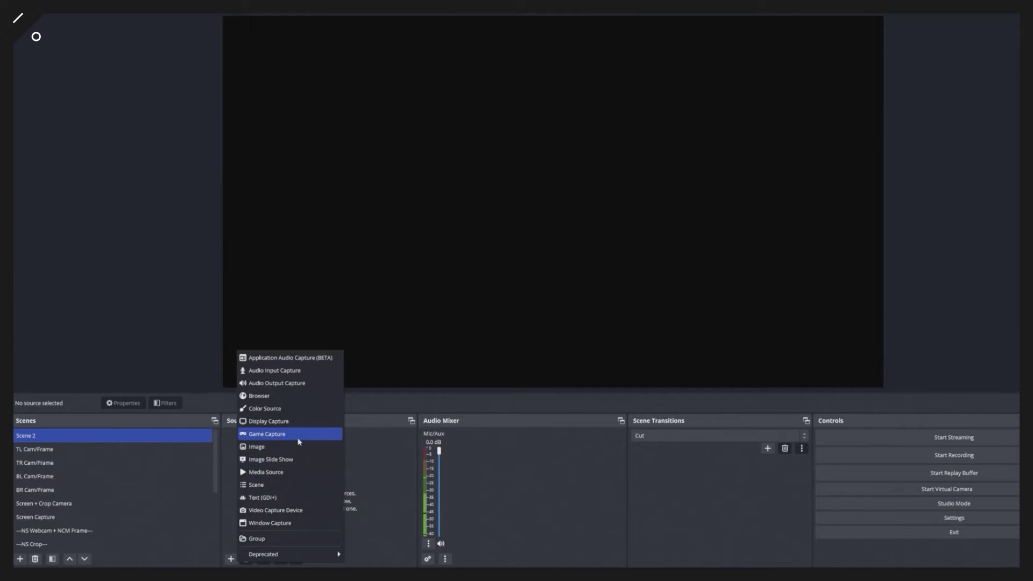
click(291, 511)
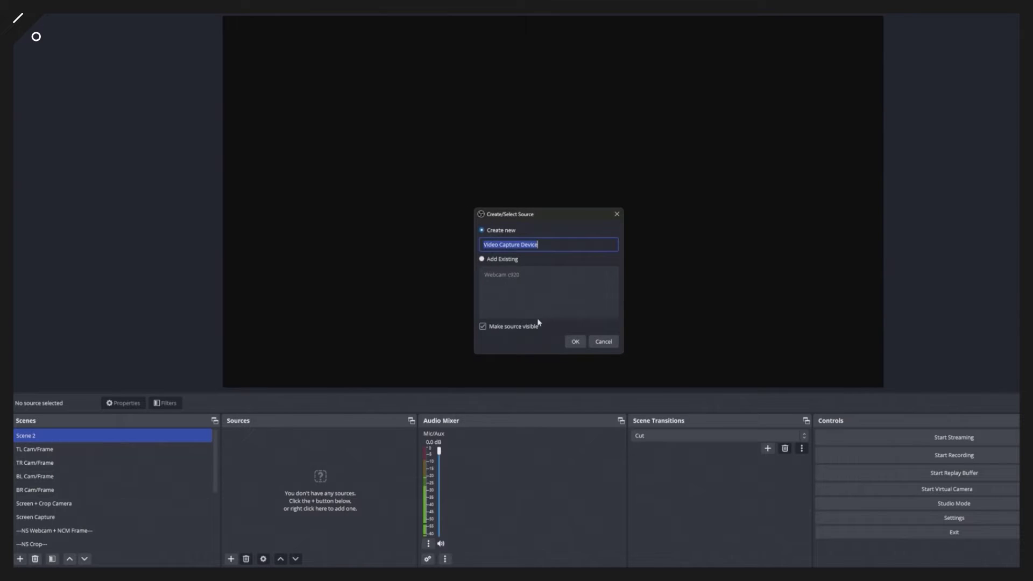
click(575, 342)
click(466, 291)
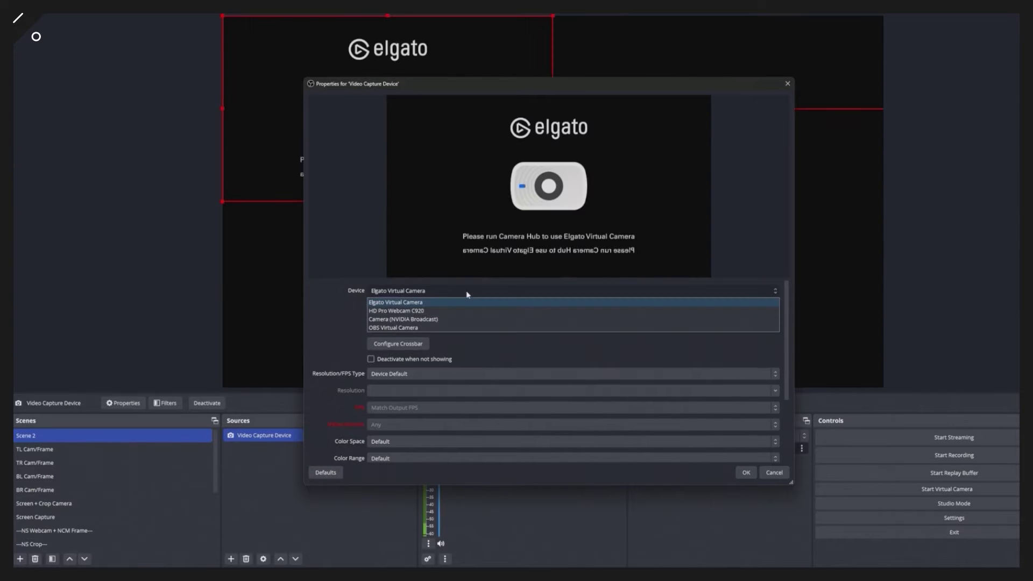
click(426, 320)
click(773, 473)
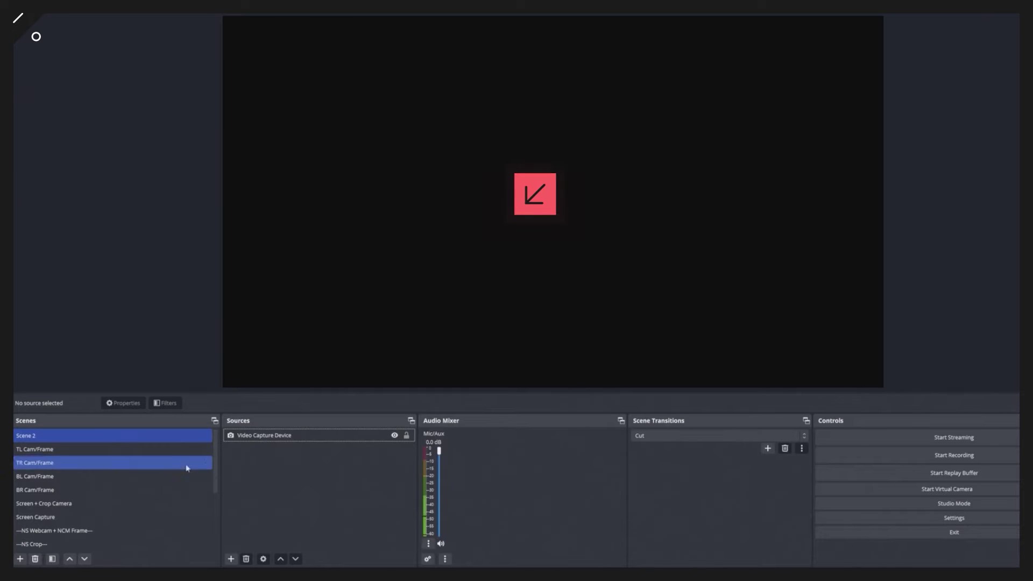
Step: Check the NS Webcam scene, then return to Scene 2
scroll(146, 489, down, 3)
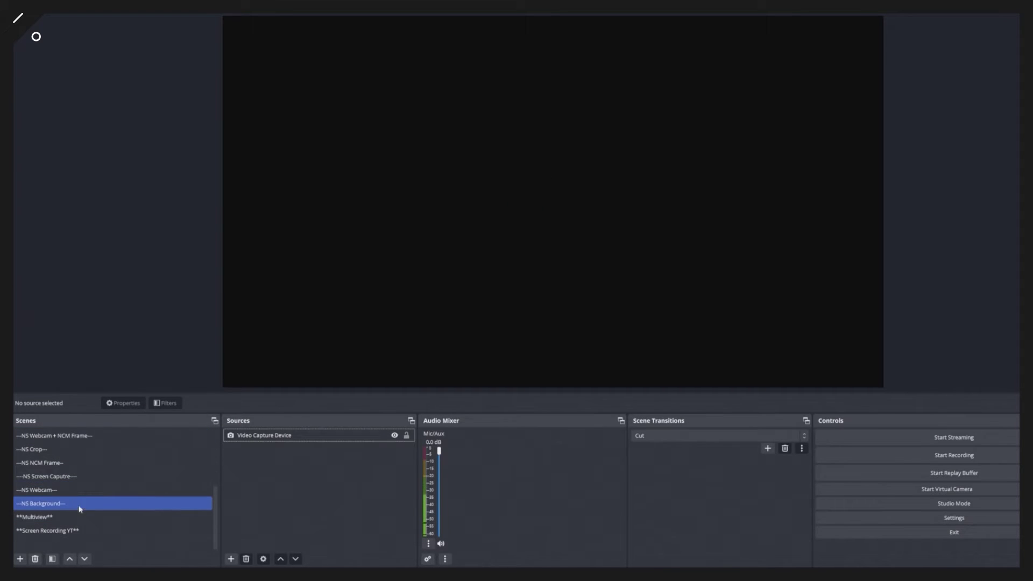
click(58, 490)
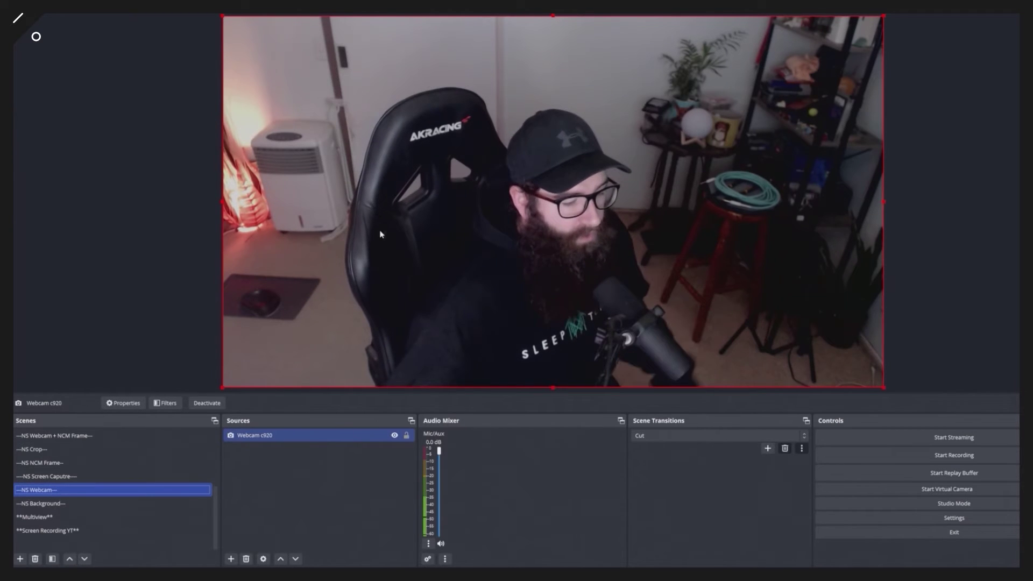
scroll(88, 470, up, 3)
click(65, 436)
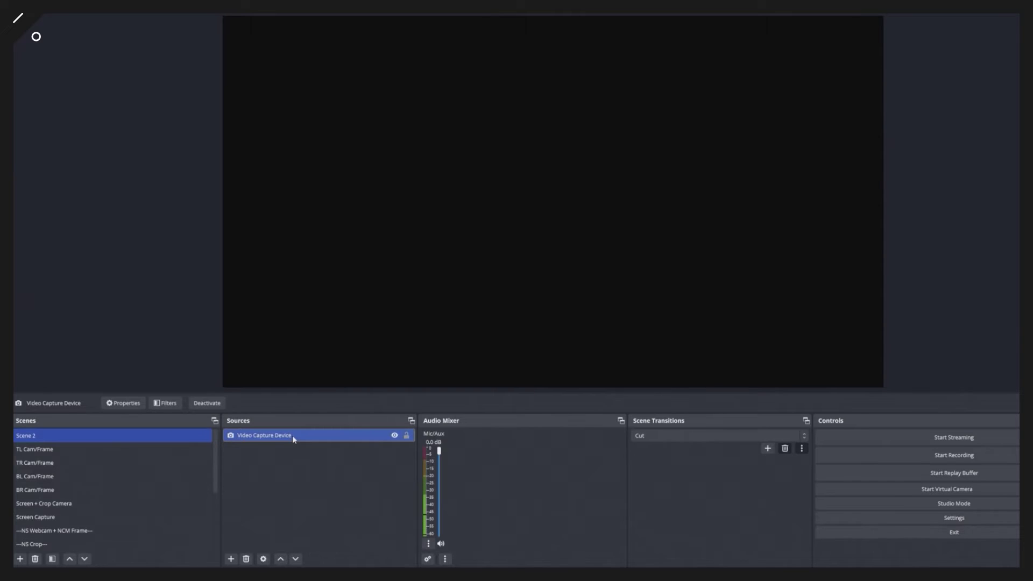
Step: Reset the capture source's device to HD Pro Webcam C920, then open NS Webcam
double_click(293, 437)
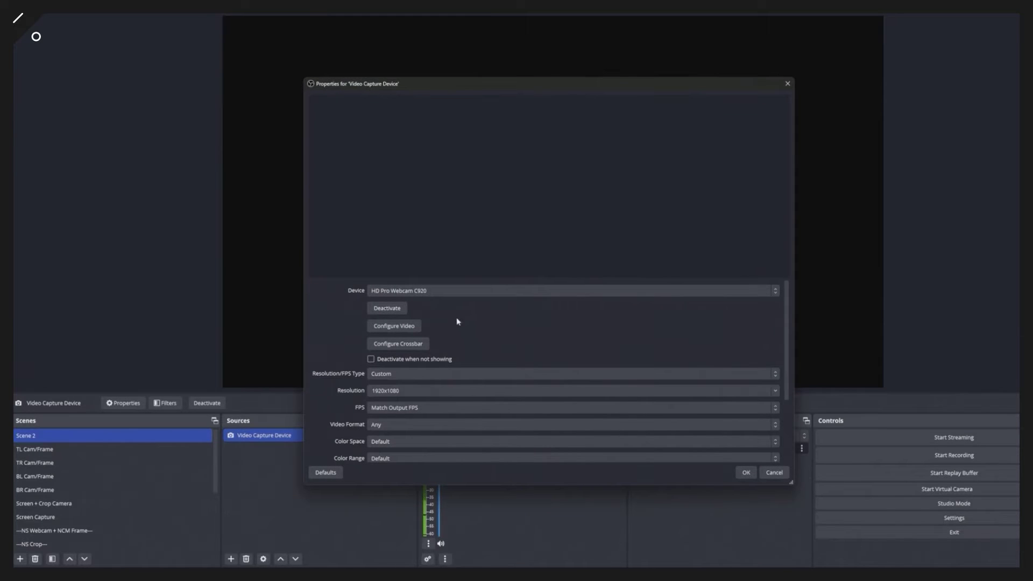
click(448, 291)
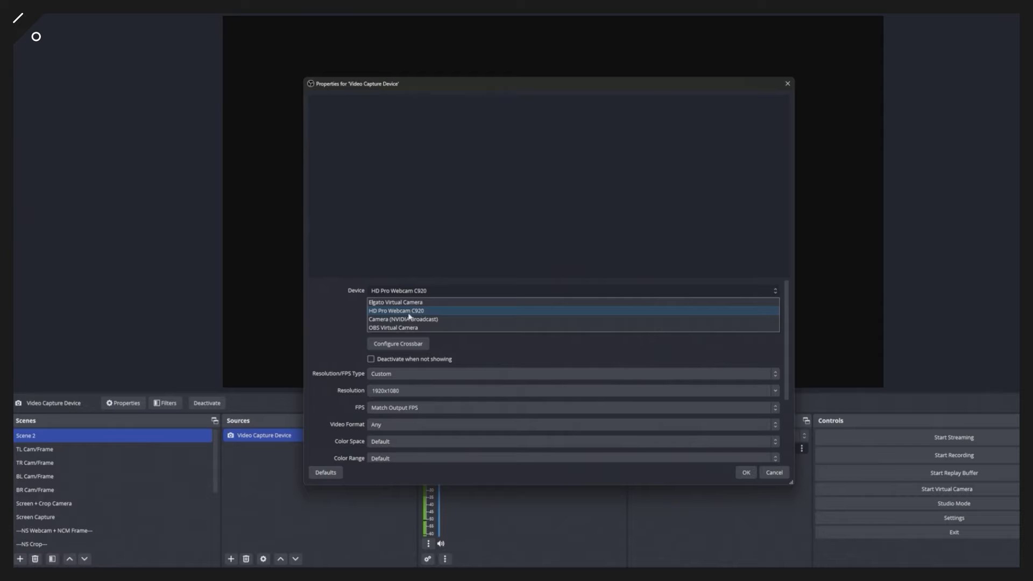
click(418, 302)
click(428, 292)
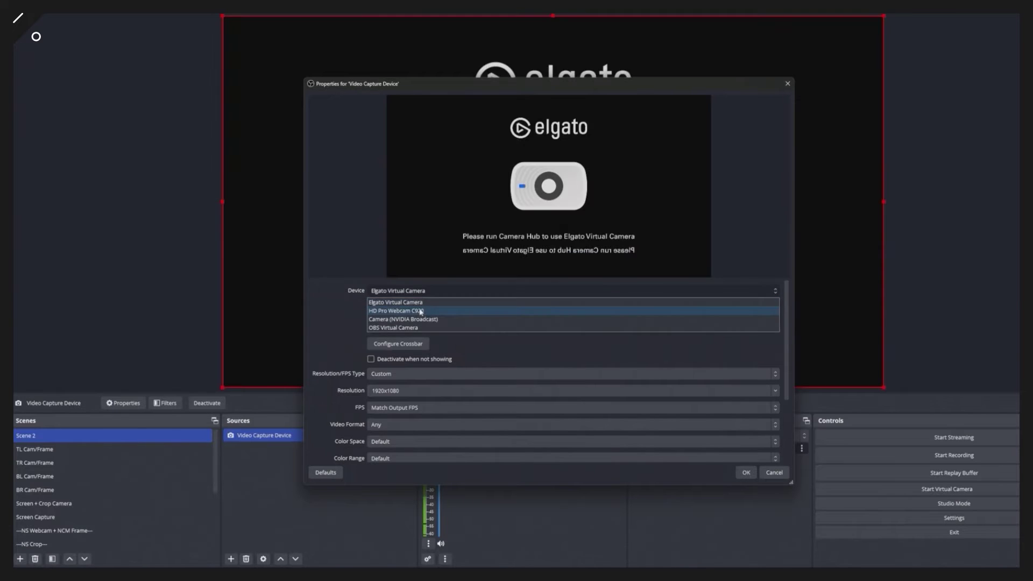
click(421, 311)
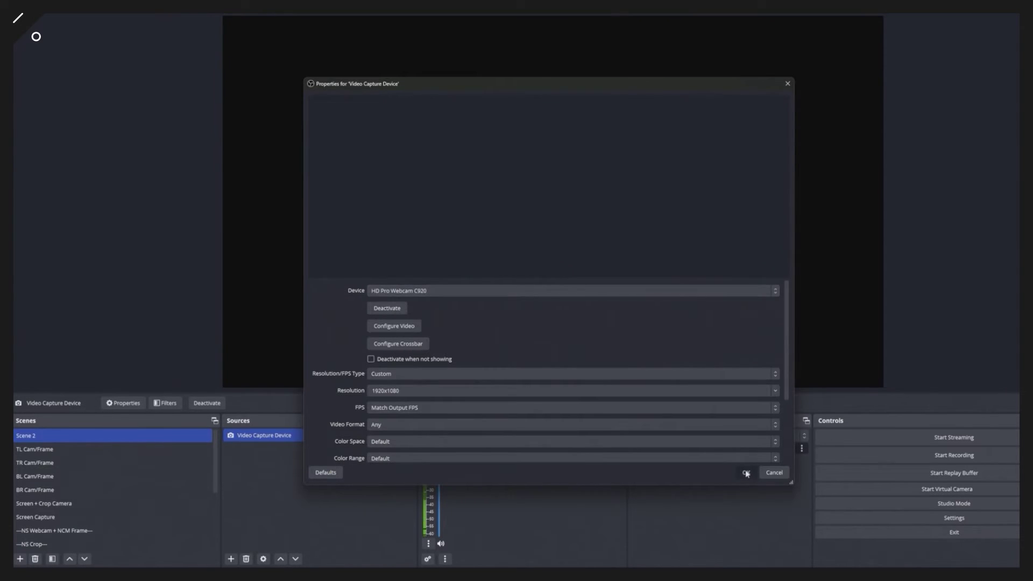
click(746, 473)
scroll(76, 492, down, 3)
click(76, 490)
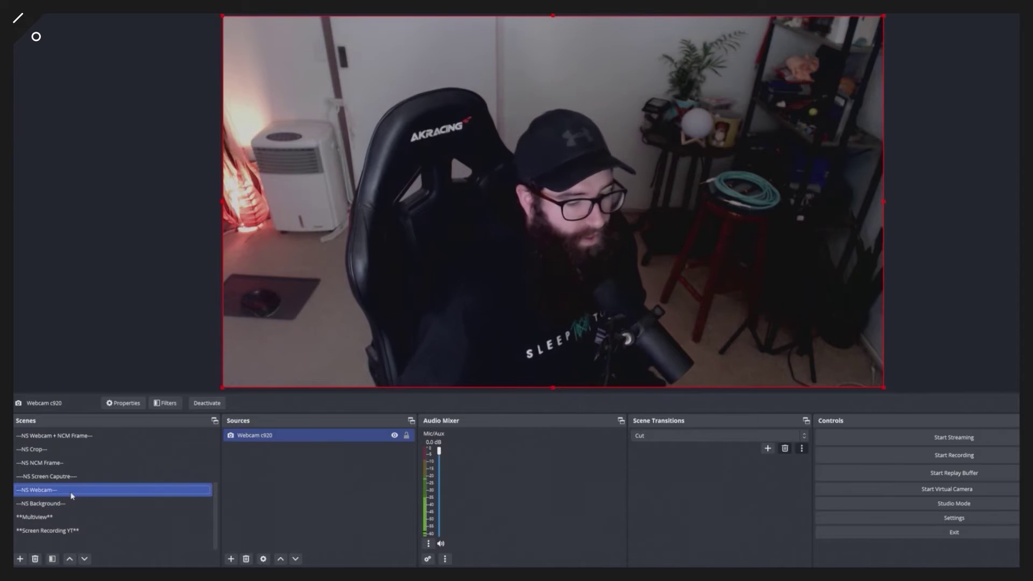
double_click(293, 440)
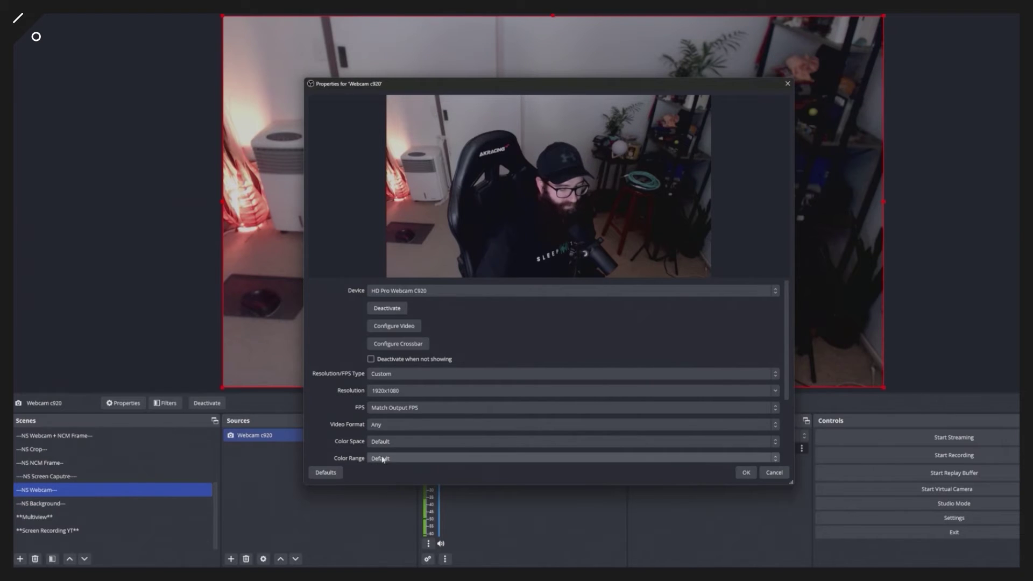
click(438, 291)
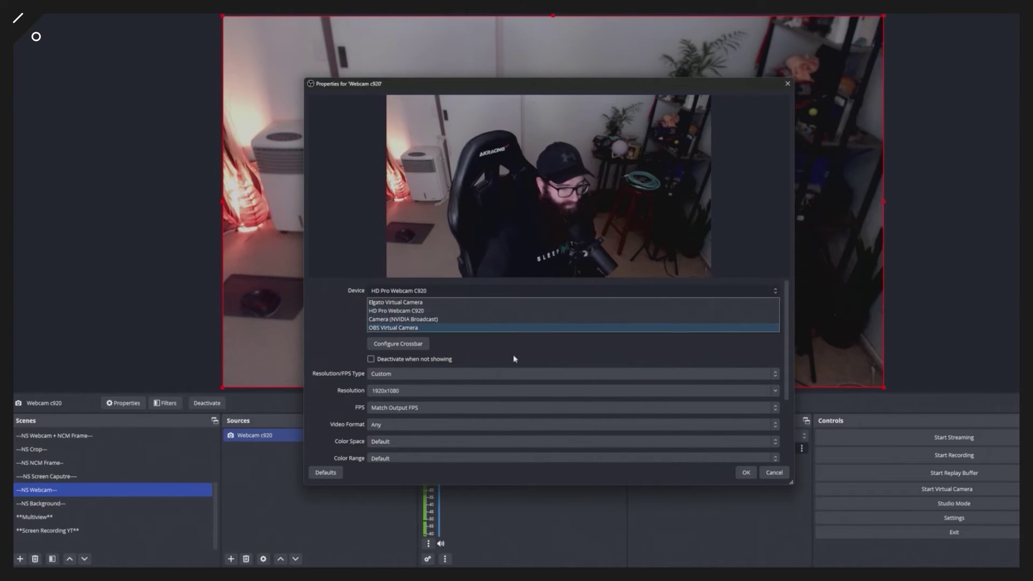
click(775, 473)
Step: Deselect the Webcam c920 source and create a new scene named Scene 2
click(323, 526)
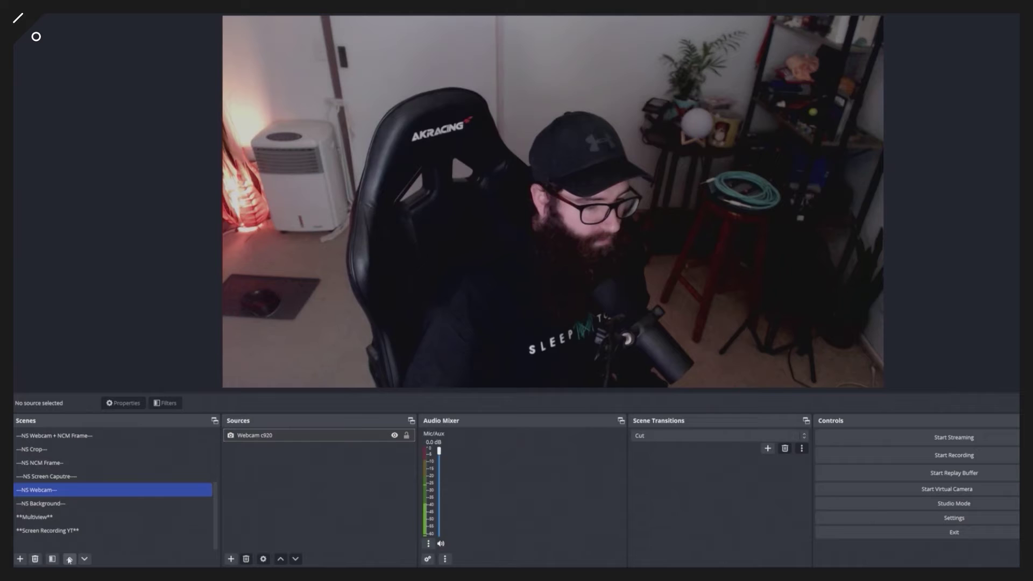
click(19, 560)
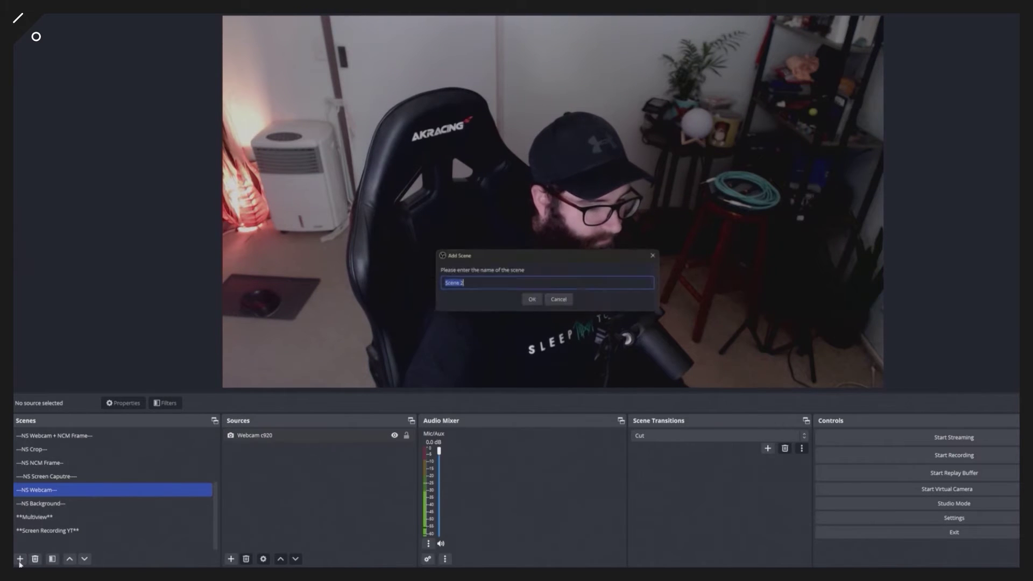
click(533, 301)
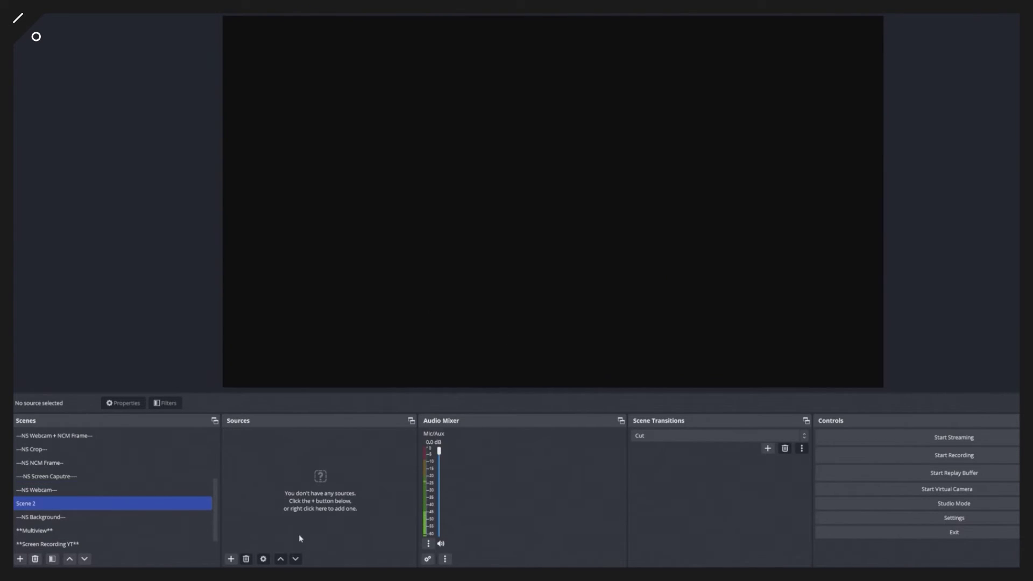
Step: Add a Video Capture Device source to Scene 2 and view its camera device list
click(231, 560)
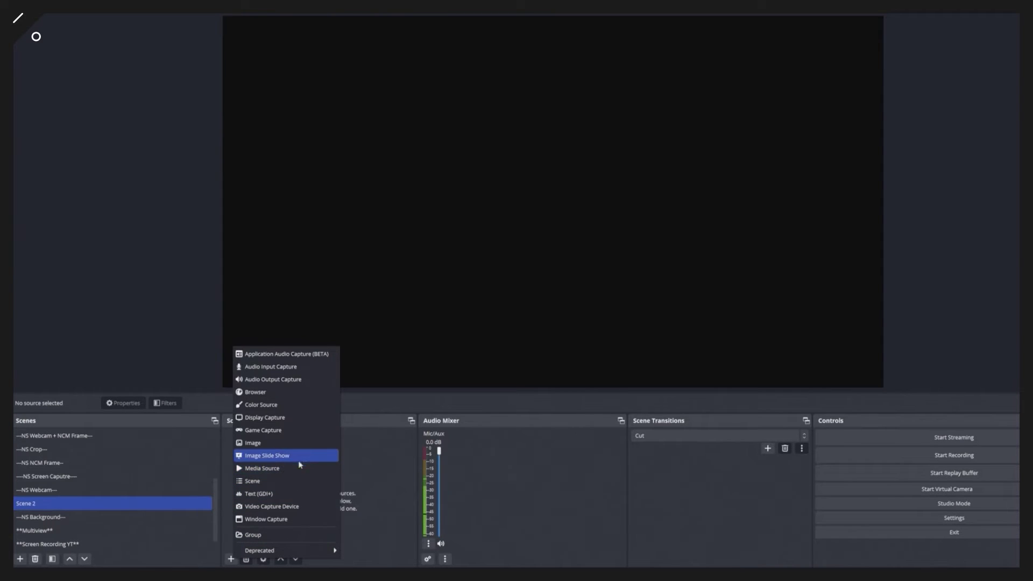
click(310, 509)
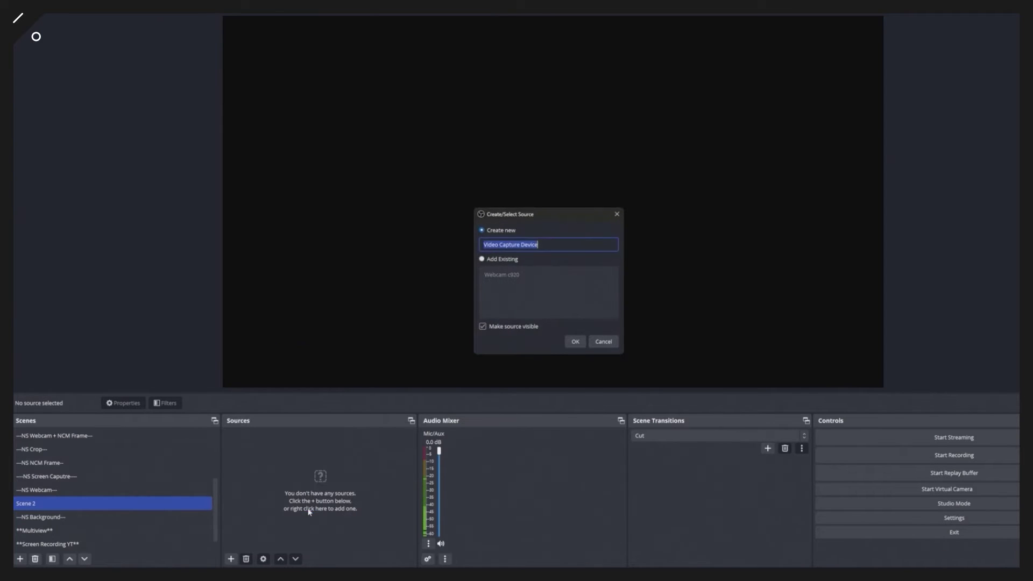
click(580, 345)
click(470, 291)
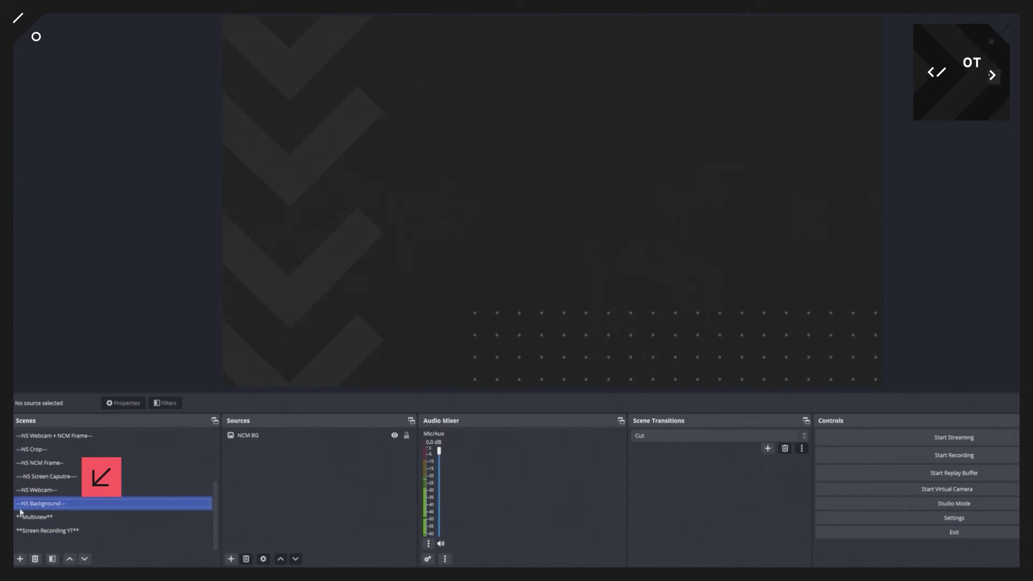
Step: Select NCM BG, then view NS Webcam, NS Screen Caputre, NS NCM Frame and NS Crop
click(252, 436)
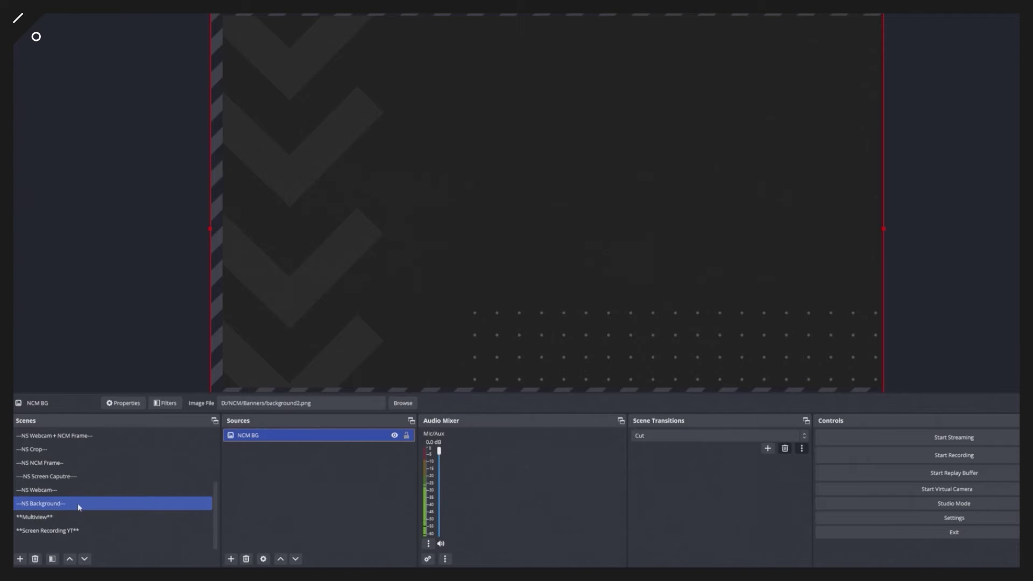
click(54, 490)
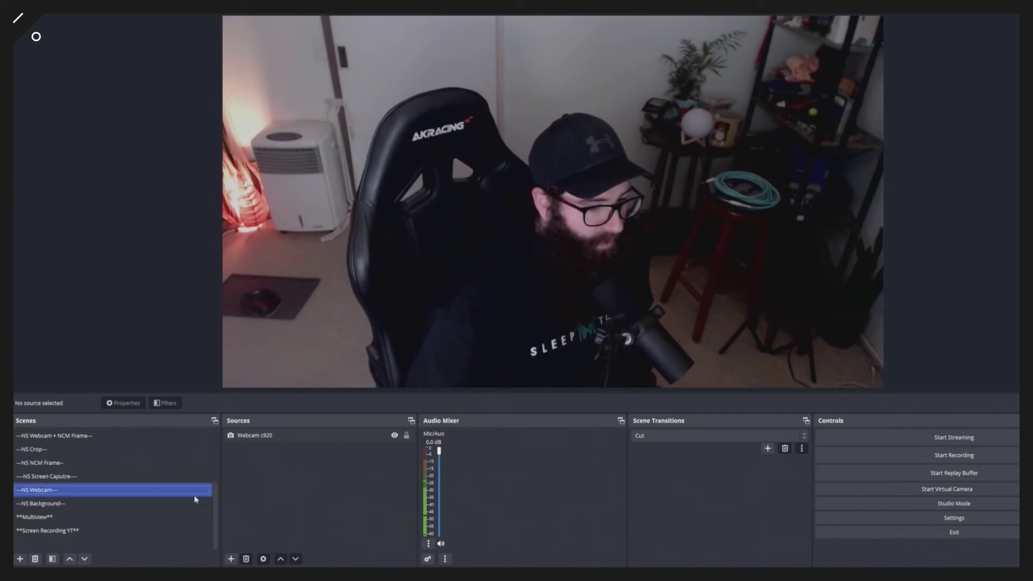
click(74, 479)
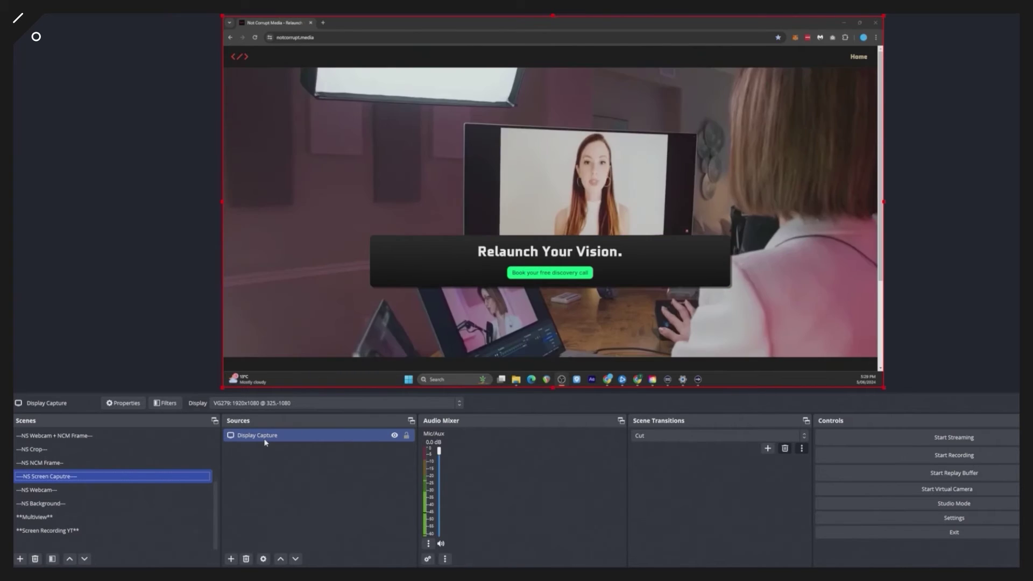
click(79, 462)
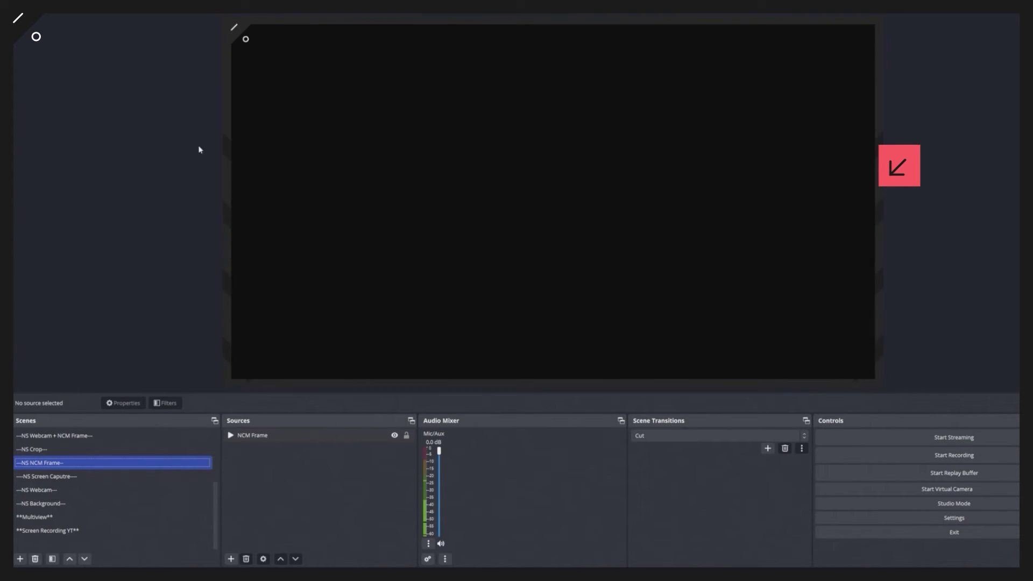
click(288, 439)
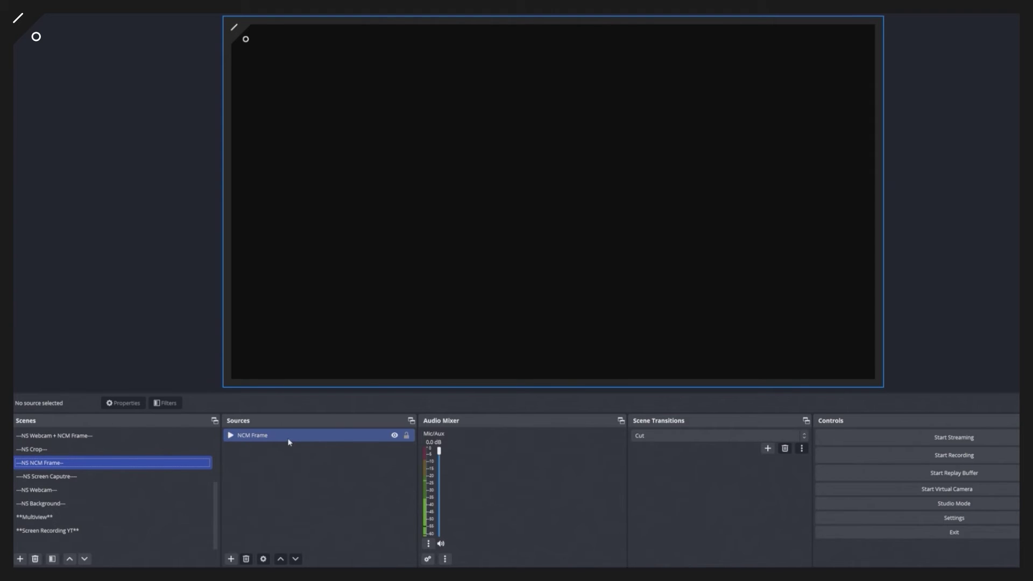
click(51, 450)
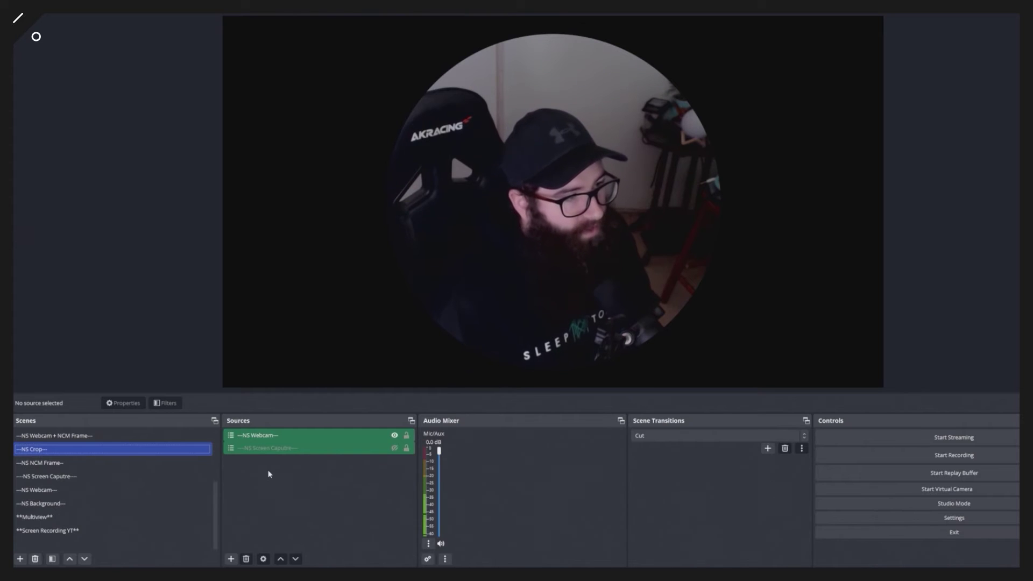
Step: Select the nested NS Webcam source in NS Crop, then switch to the NS Webcam scene
click(281, 434)
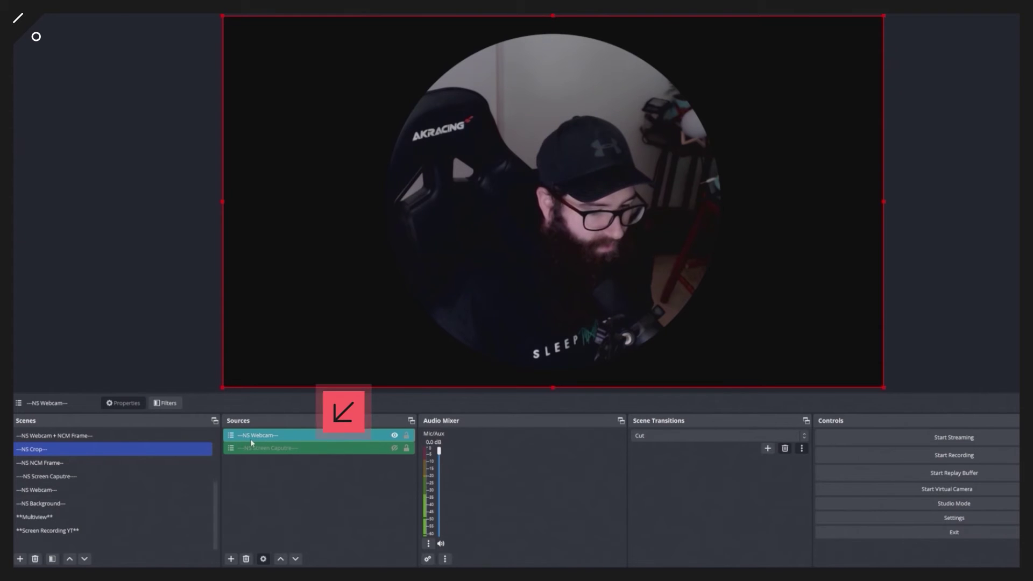
click(80, 490)
click(189, 449)
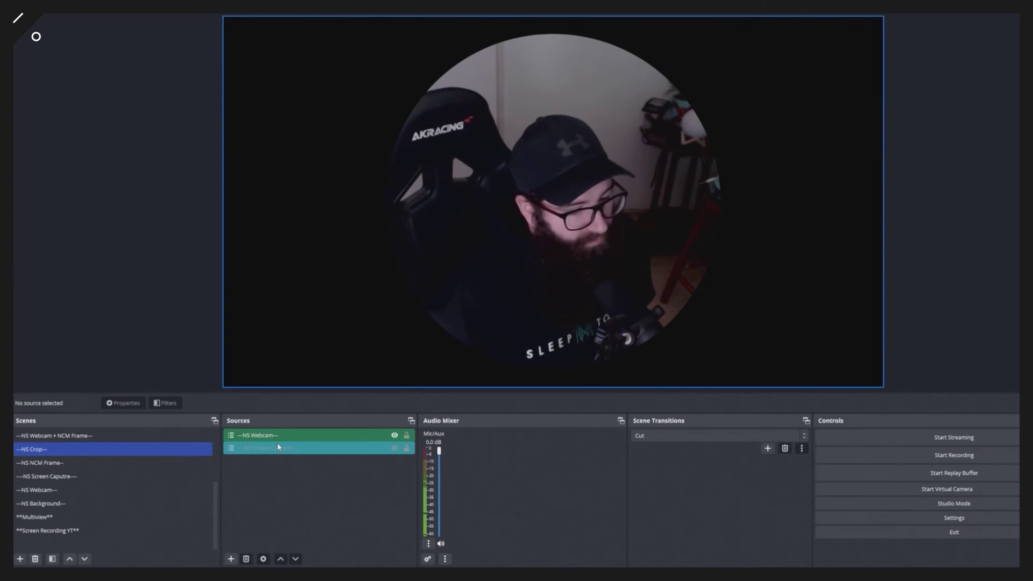
click(52, 559)
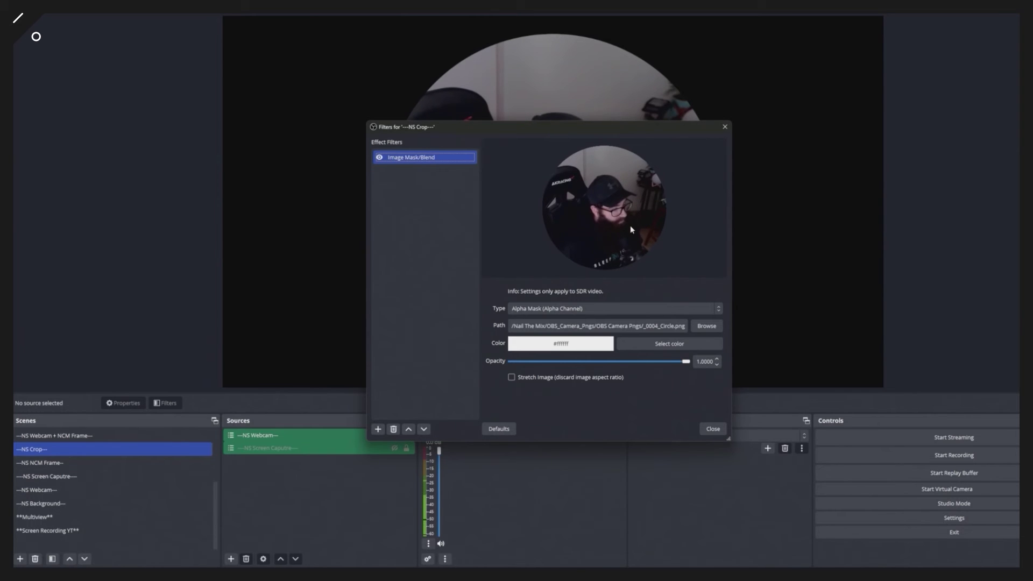
click(721, 428)
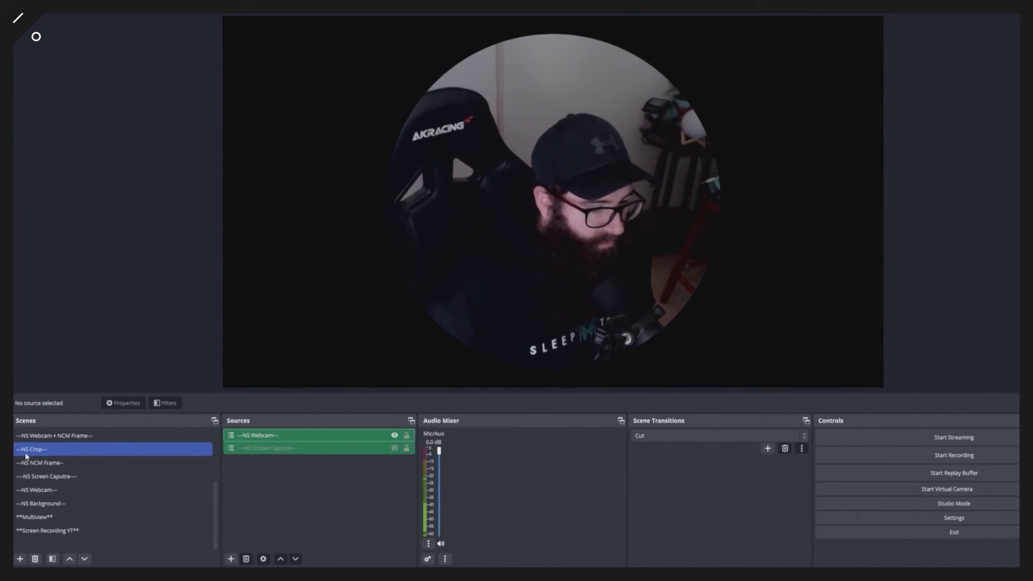
Step: Cycle through NS Webcam and TL, TR, BL, BR Cam/Frame, ending on Screen + Crop Camera
scroll(70, 516, up, 1)
click(70, 527)
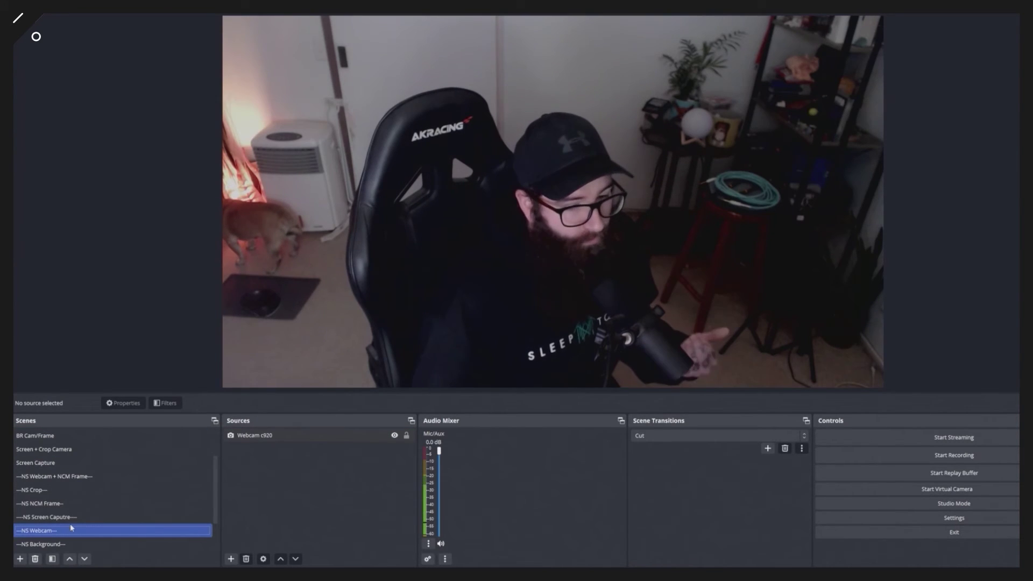
drag(71, 528, 84, 508)
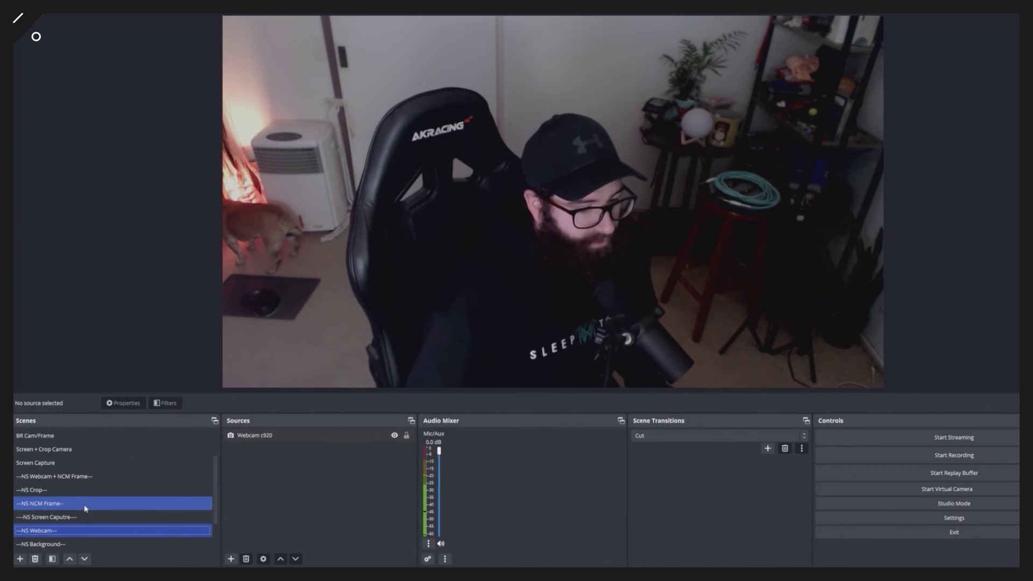
scroll(85, 508, up, 1)
click(38, 436)
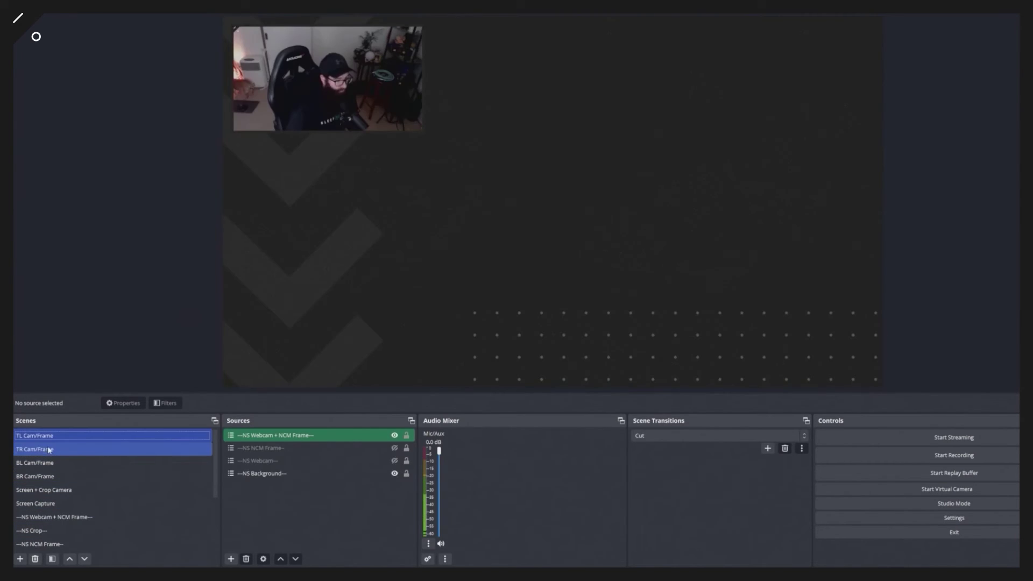
click(48, 450)
click(39, 464)
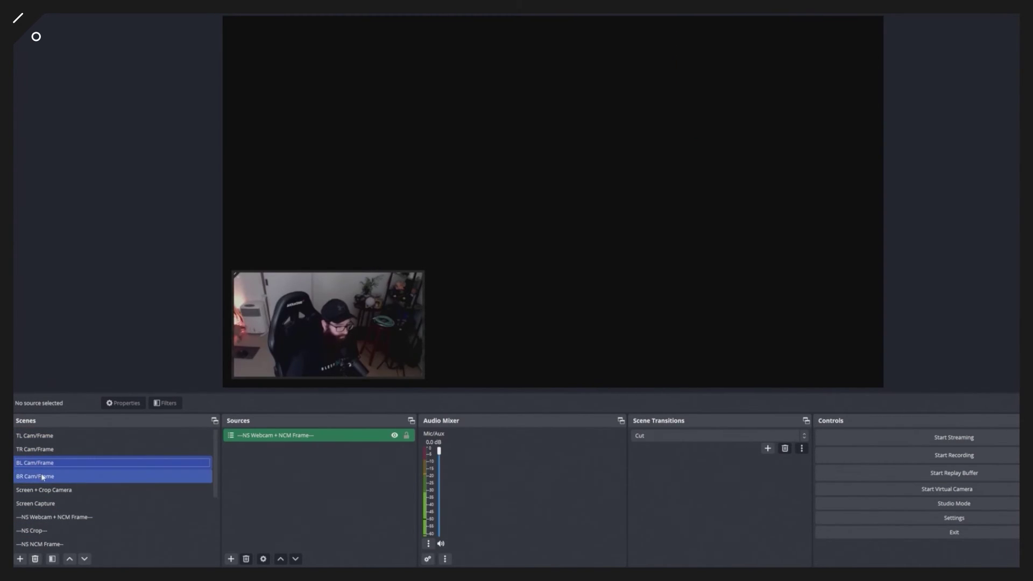
click(46, 477)
click(57, 490)
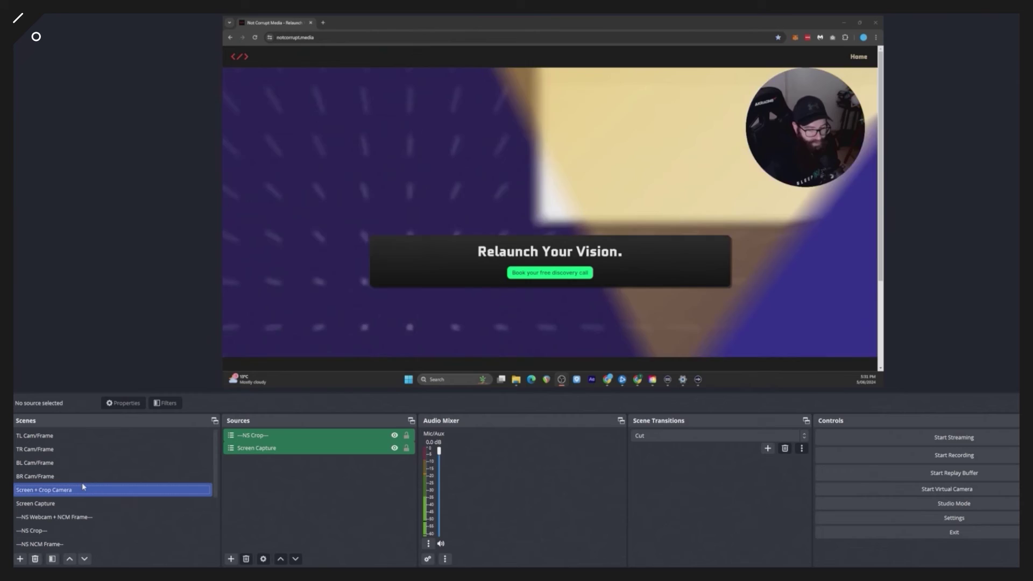
Step: Add a new scene named Scene 2 and bring up the Add Source menu
click(20, 559)
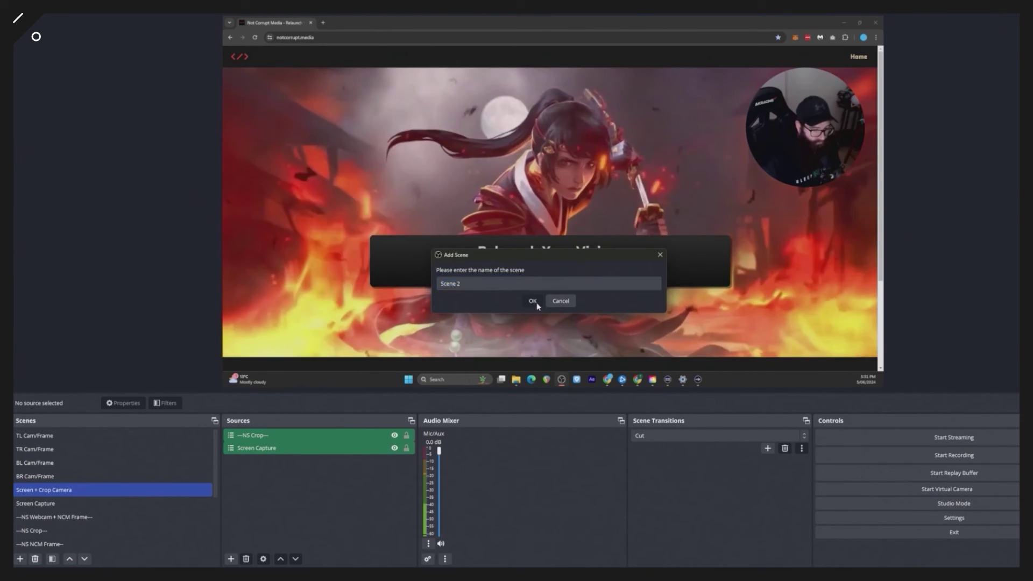
click(532, 301)
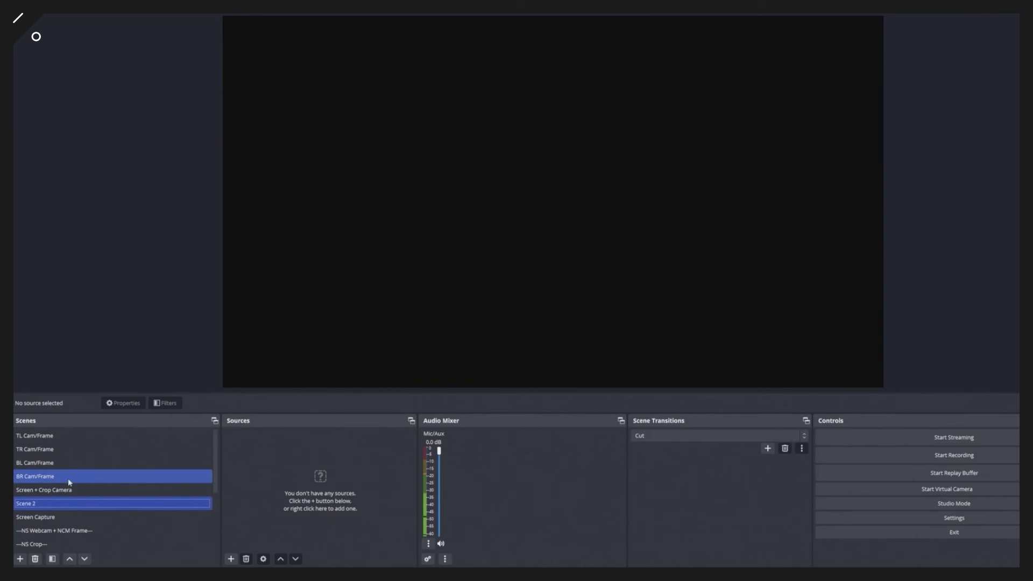
click(231, 559)
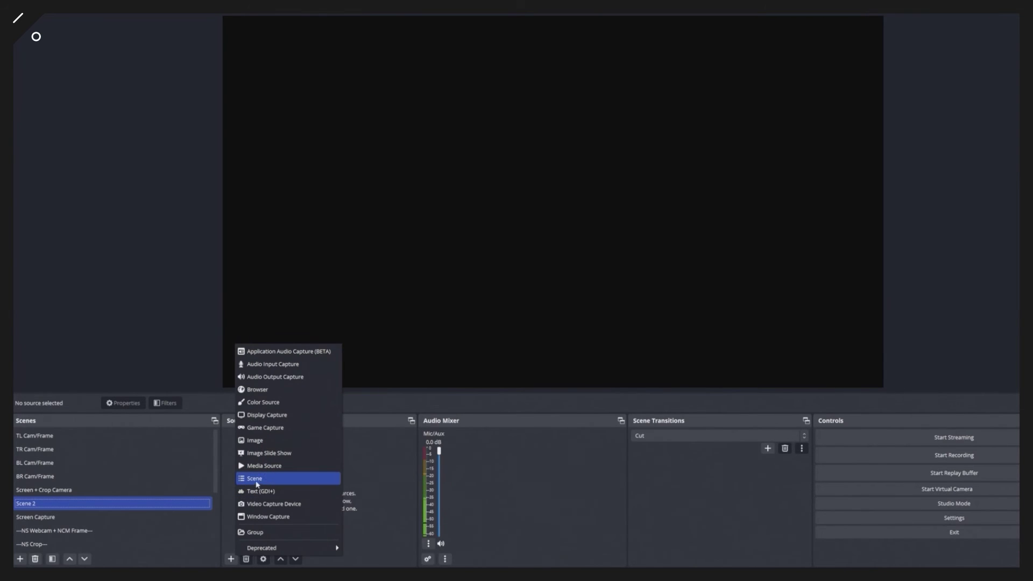
Step: Add a Scene source to Scene 2 and browse the existing scenes, including NS Crop
click(289, 479)
click(543, 289)
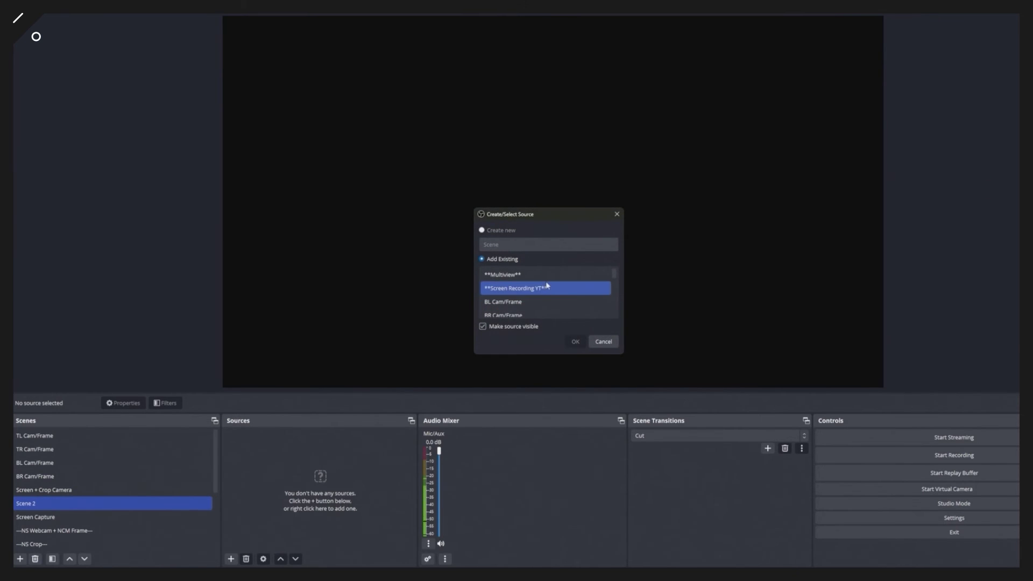
click(525, 302)
scroll(532, 296, down, 2)
click(532, 300)
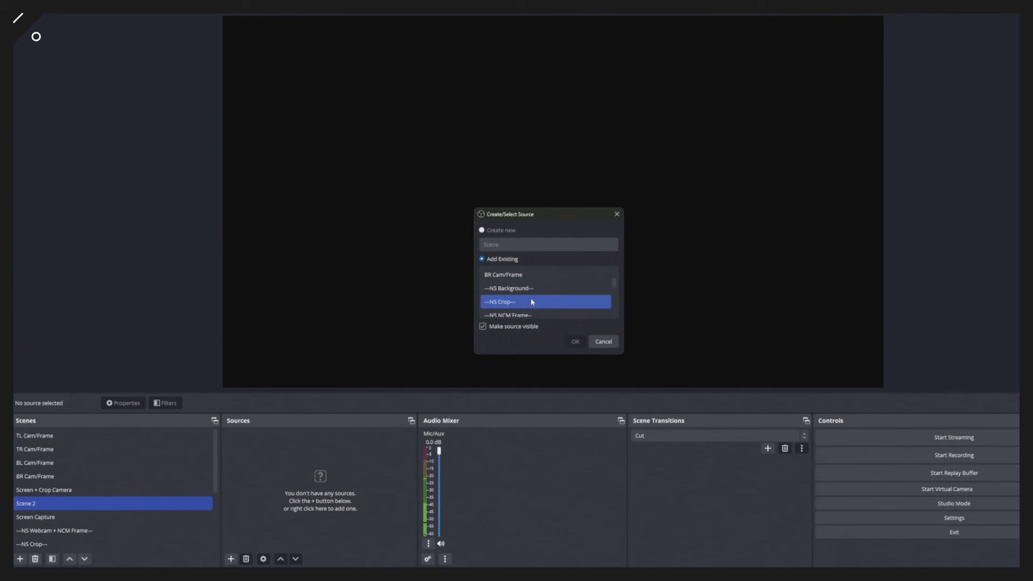
scroll(536, 299, down, 3)
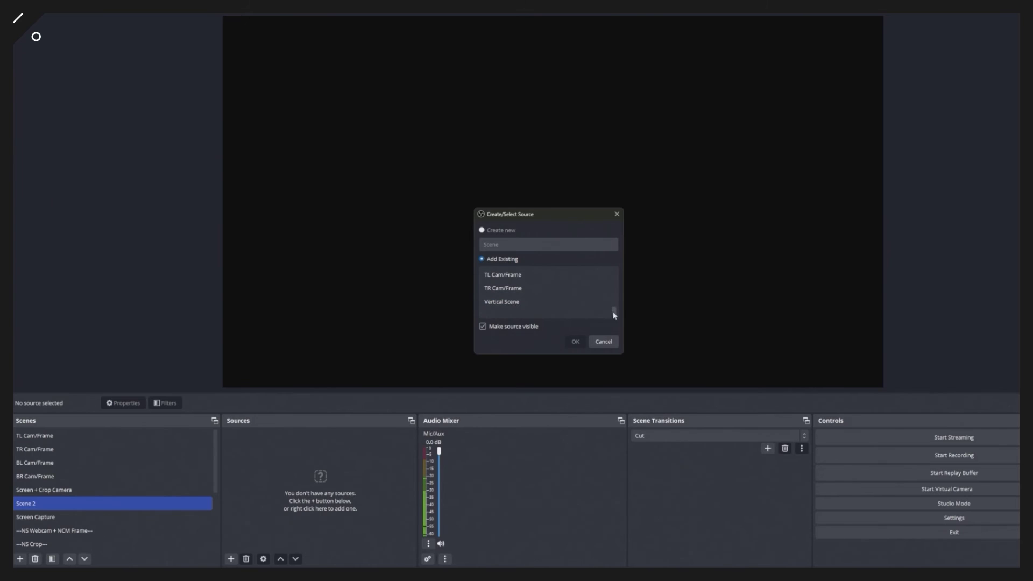
scroll(618, 299, up, 1)
Step: Choose the existing NS Webcam scene and add it into Scene 2
click(546, 303)
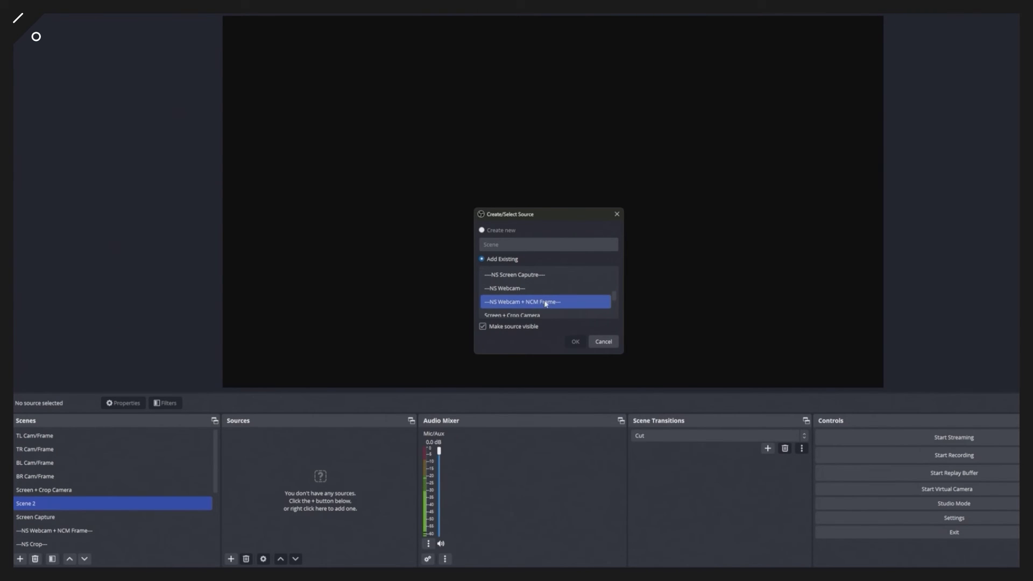
click(529, 293)
scroll(530, 295, up, 1)
click(531, 294)
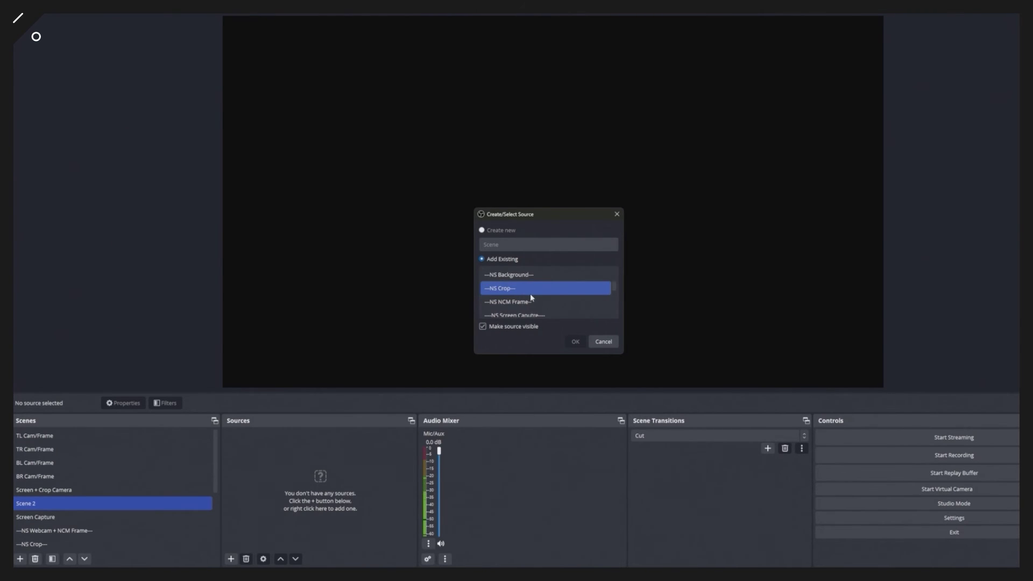
click(537, 302)
scroll(541, 305, down, 5)
click(542, 302)
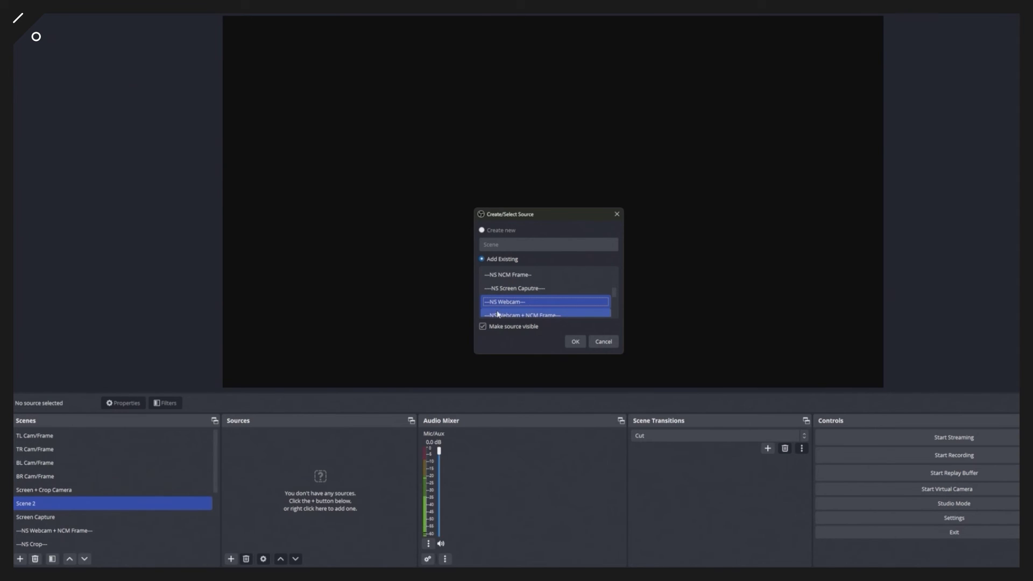
click(575, 343)
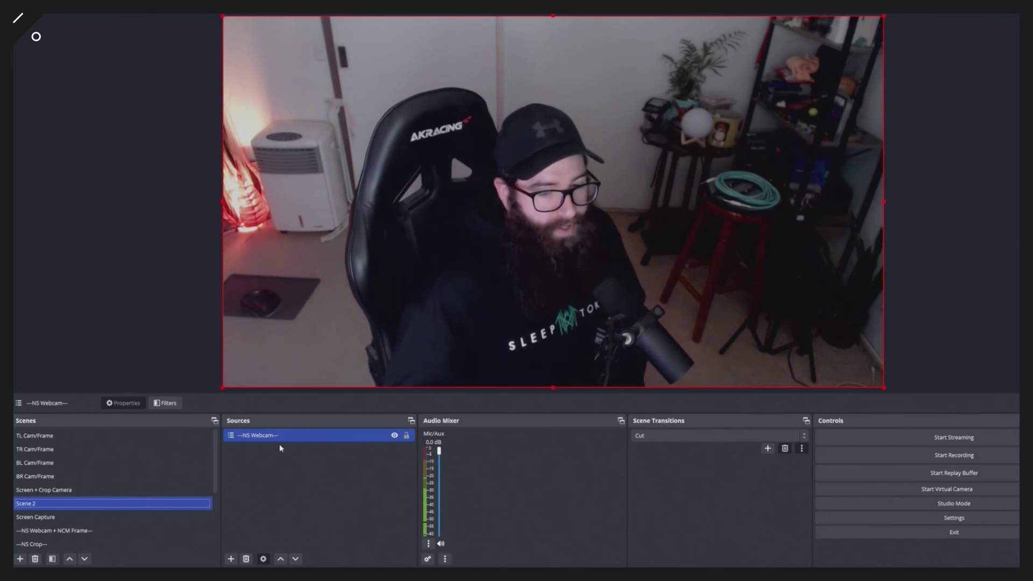
Step: Compare the BR, BL, TR and TL Cam/Frame layers, ending on TR Cam/Frame
click(49, 476)
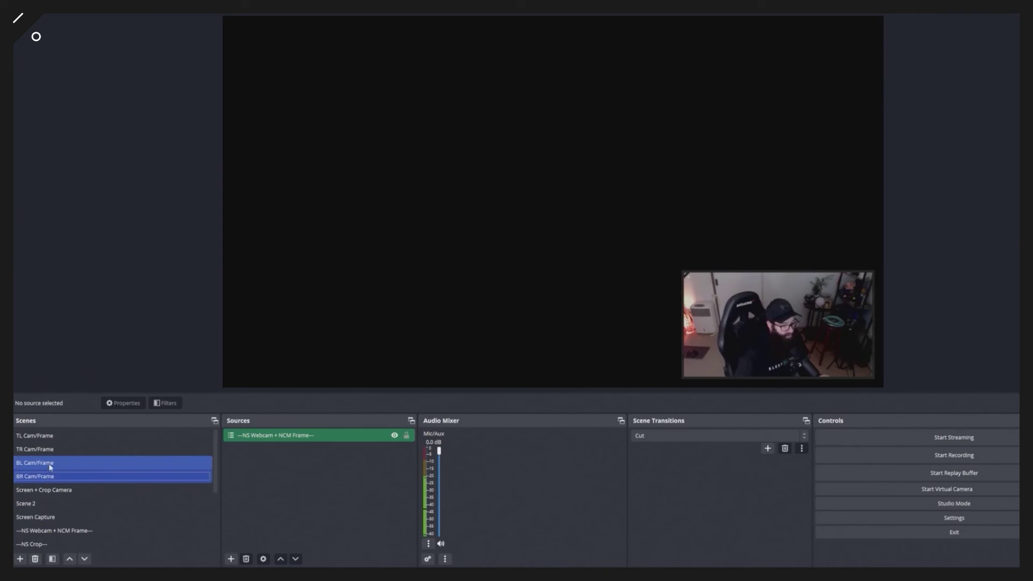
click(51, 463)
click(54, 450)
click(57, 440)
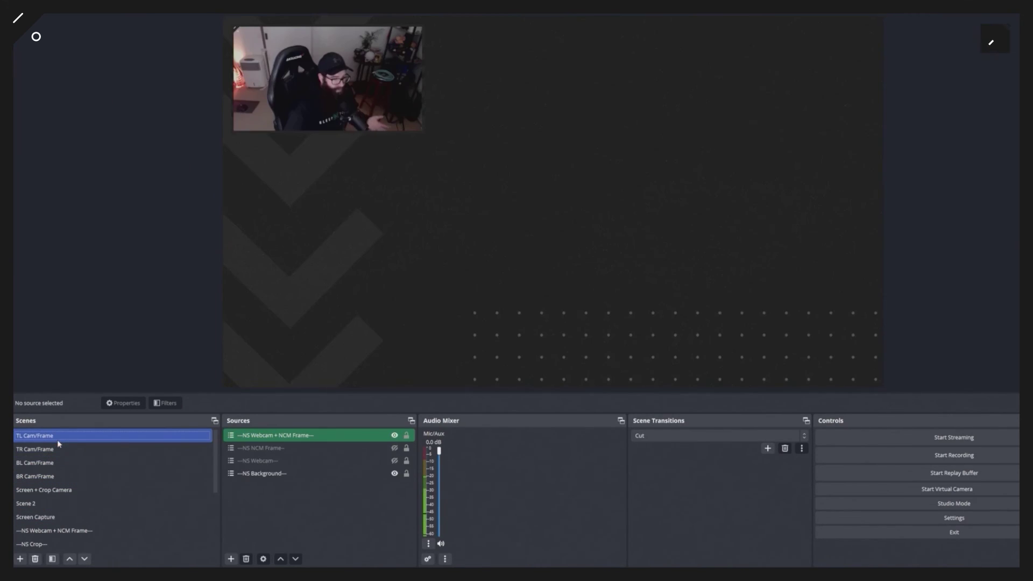
click(57, 449)
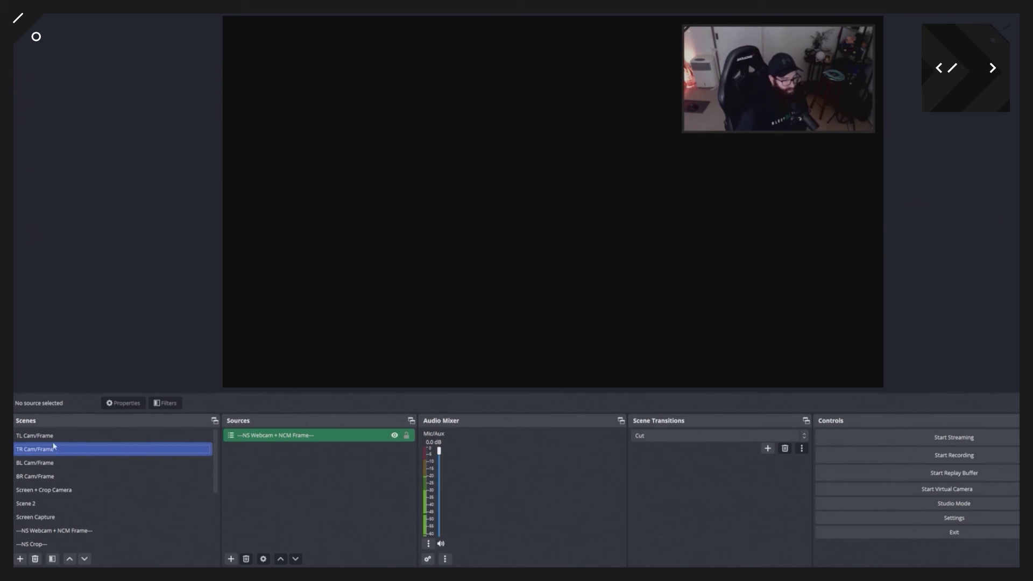
click(54, 436)
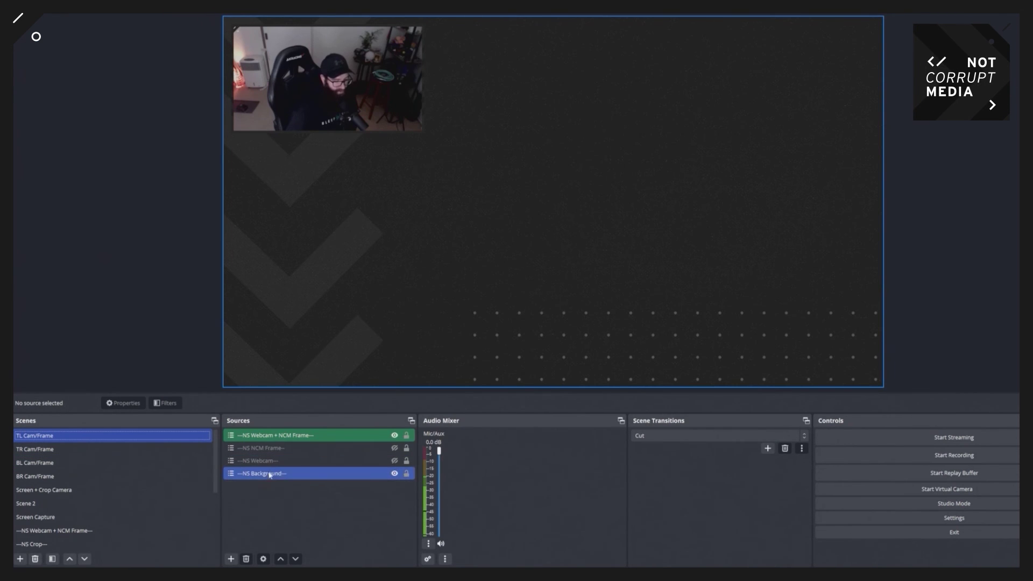
click(210, 451)
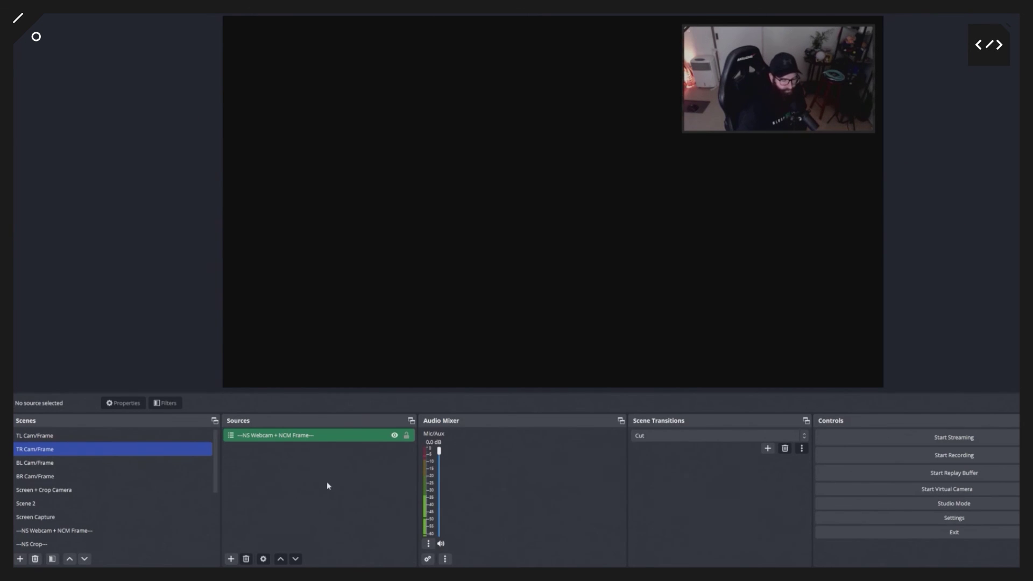
Step: Nest NS Background in TR Cam/Frame, placed beneath the NS Webcam + NCM Frame layer
click(232, 559)
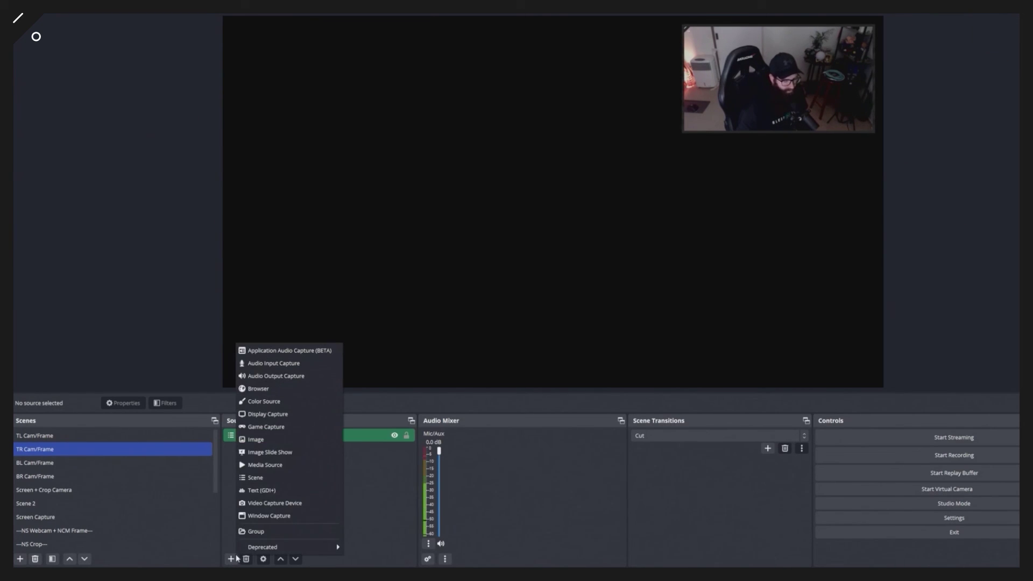
click(306, 477)
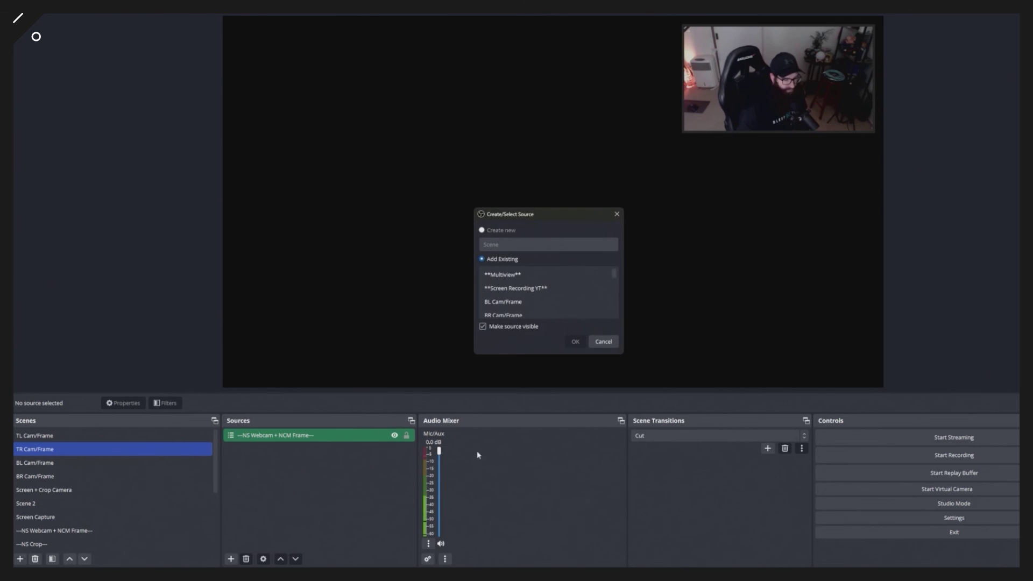
click(580, 308)
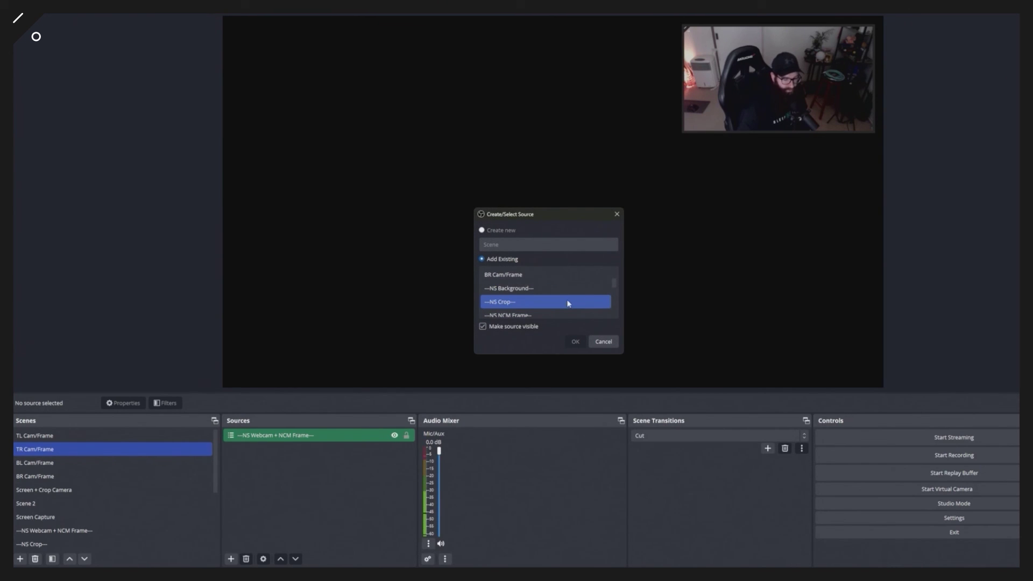
scroll(565, 296, down, 2)
click(576, 304)
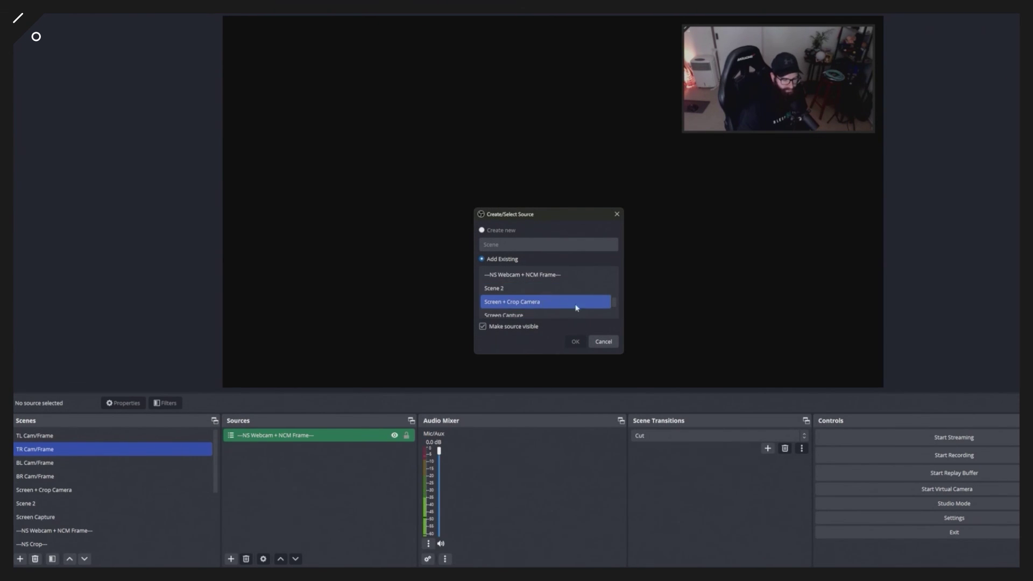
scroll(577, 308, up, 2)
click(560, 290)
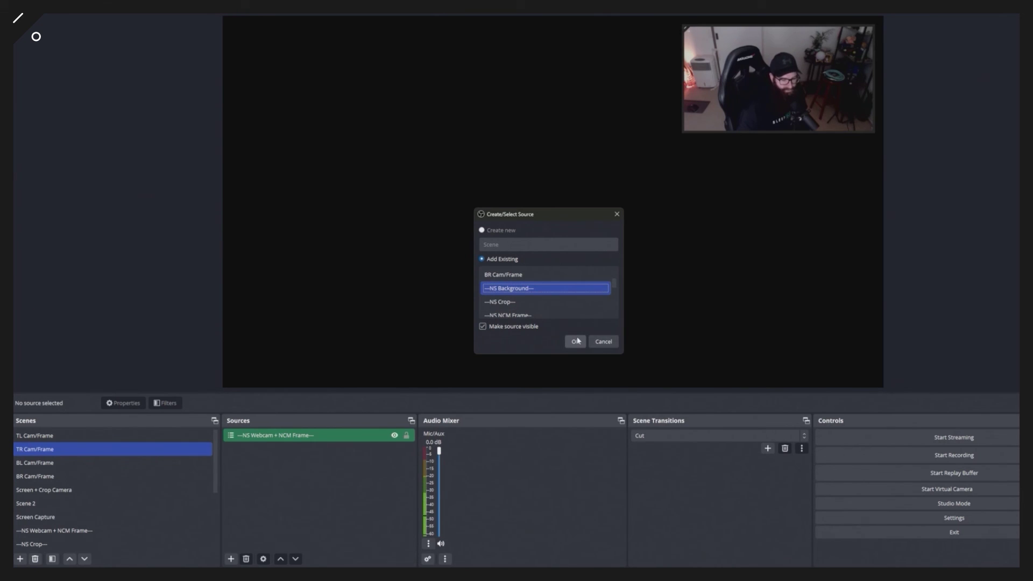
click(576, 341)
drag(281, 437, 284, 457)
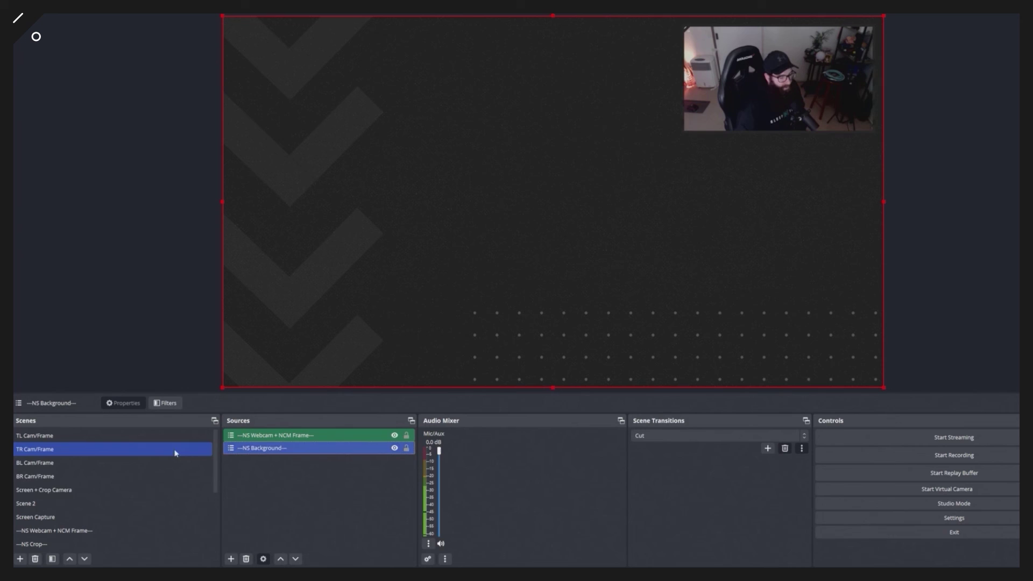
click(34, 436)
click(34, 451)
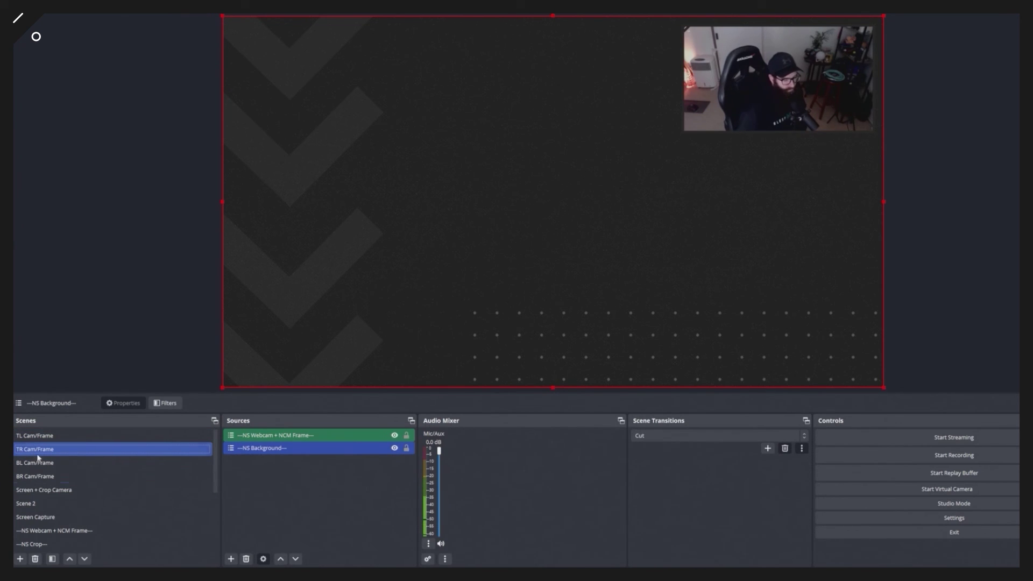
scroll(107, 517, down, 3)
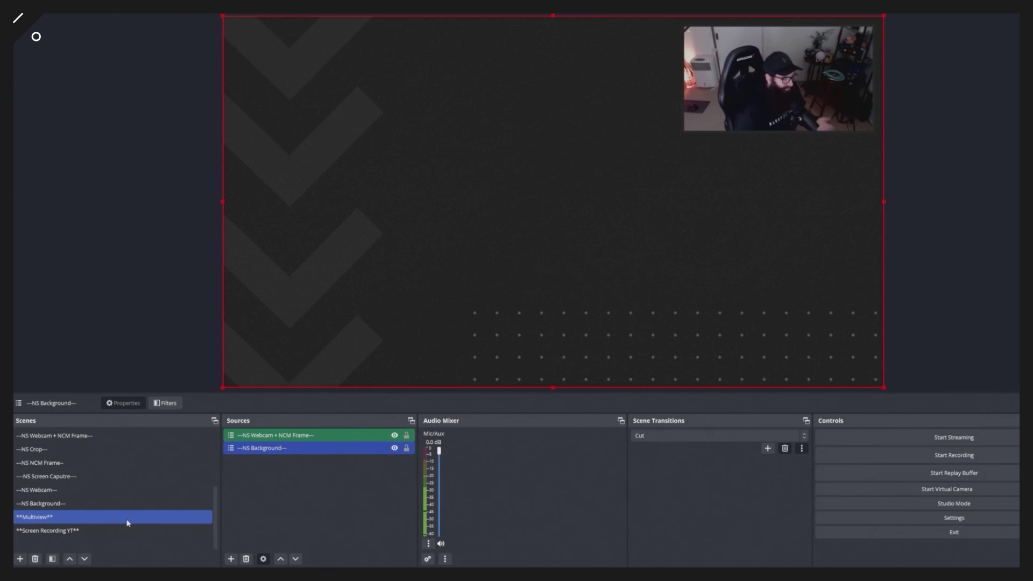